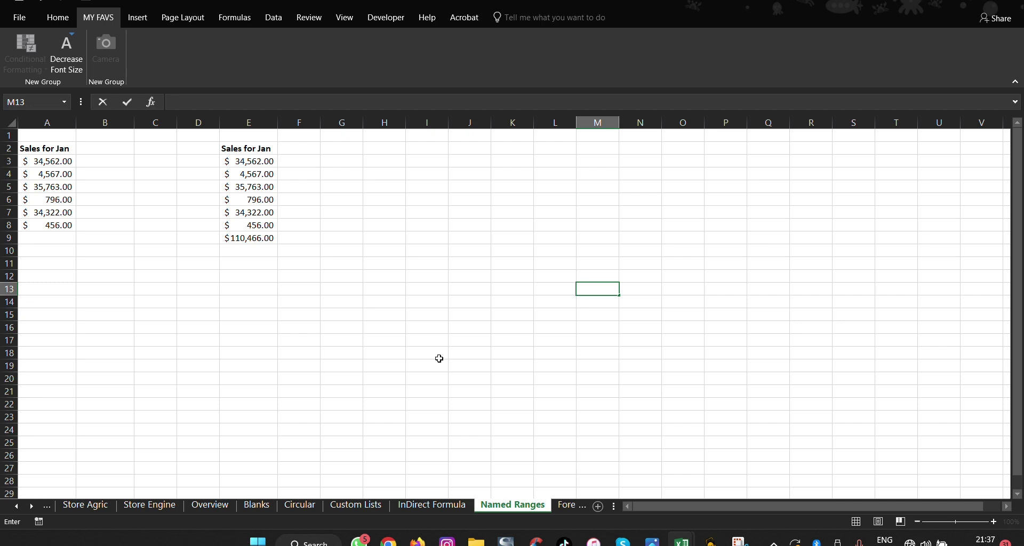
Capture cell E9 of the Named Ranges sheet with the Camera tool and place it as an enlarged linked picture on the Overview sheet.
click(16, 508)
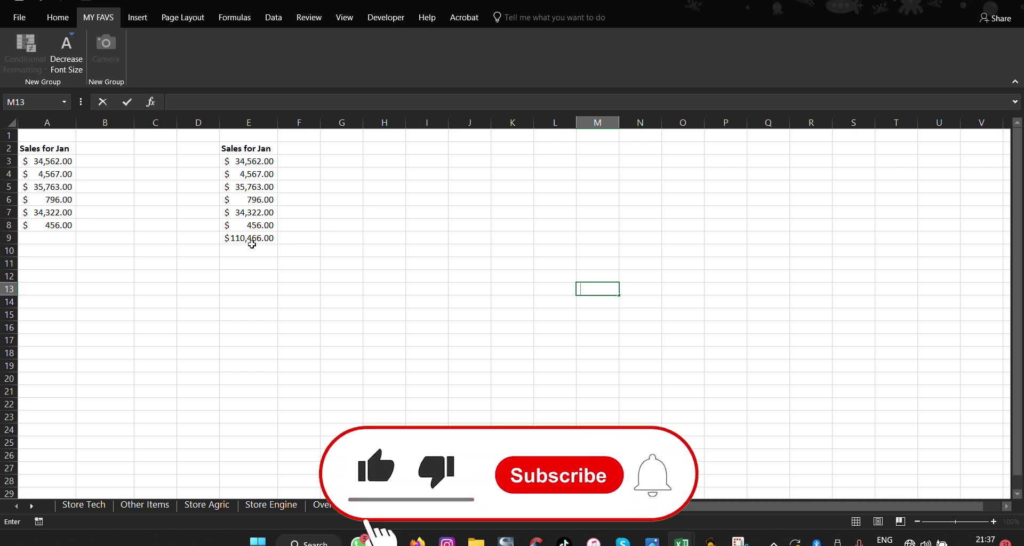
click(266, 236)
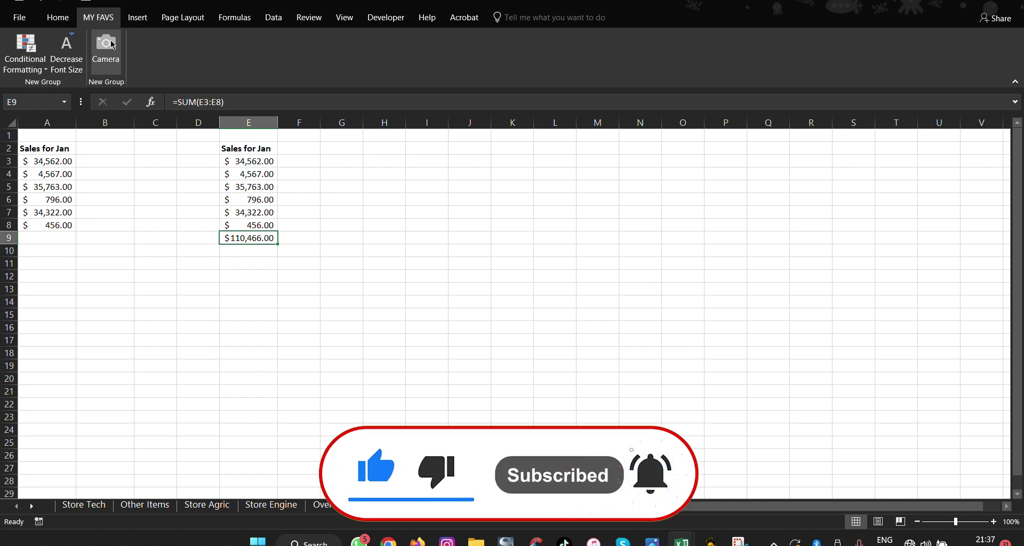
click(112, 45)
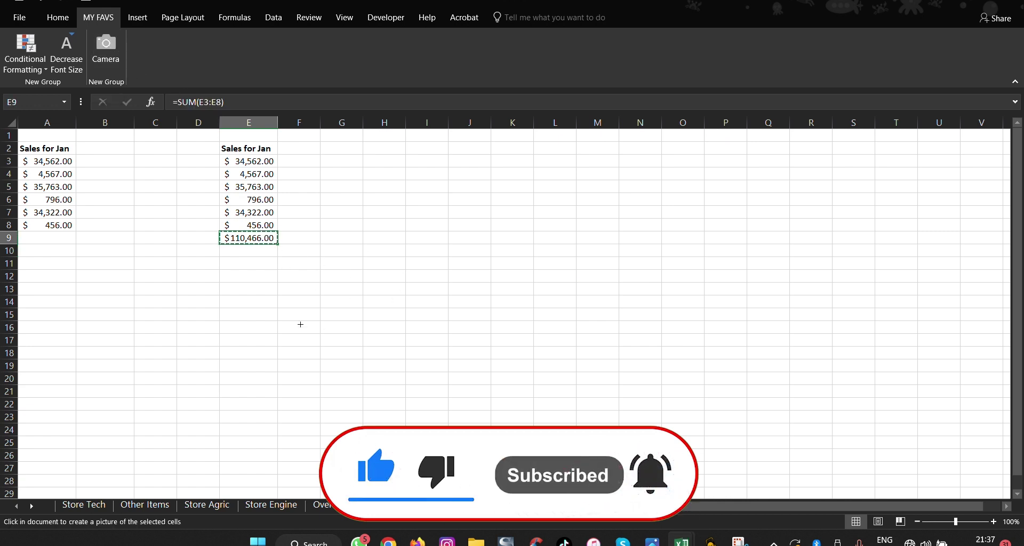
click(347, 508)
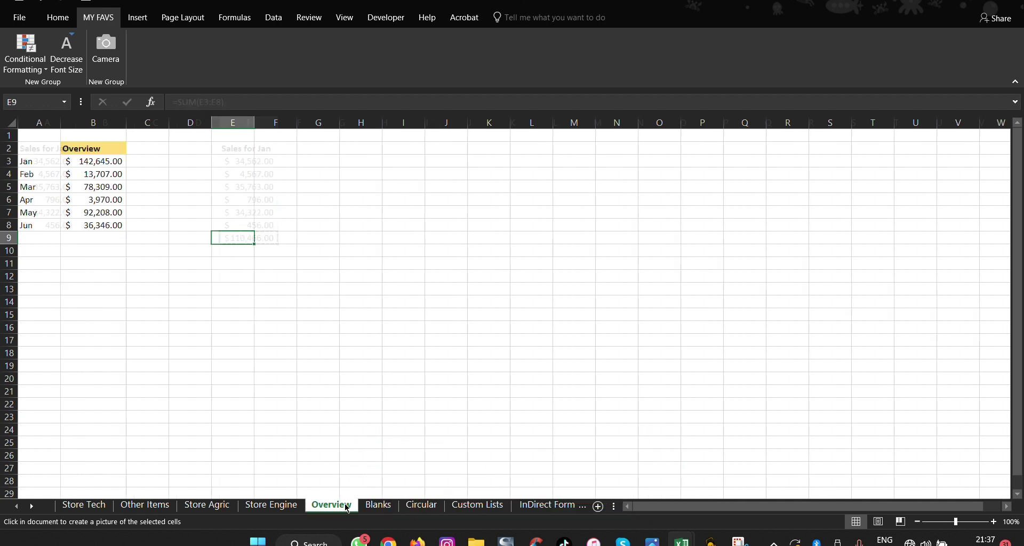
click(361, 286)
right_click(361, 286)
key(Escape)
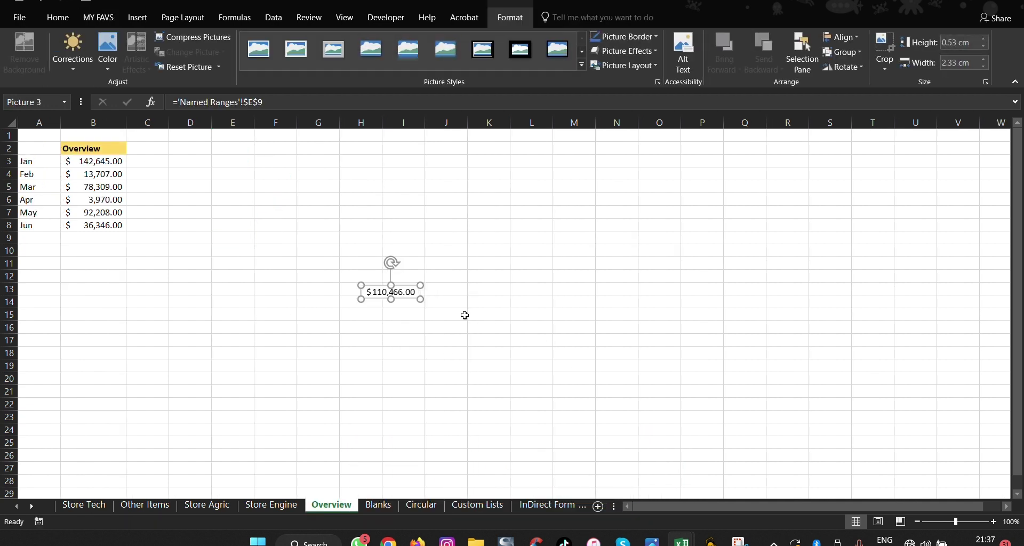
mouse_move(386, 290)
mouse_down()
mouse_move(188, 252)
mouse_move(375, 284)
mouse_move(376, 296)
mouse_up()
click(342, 332)
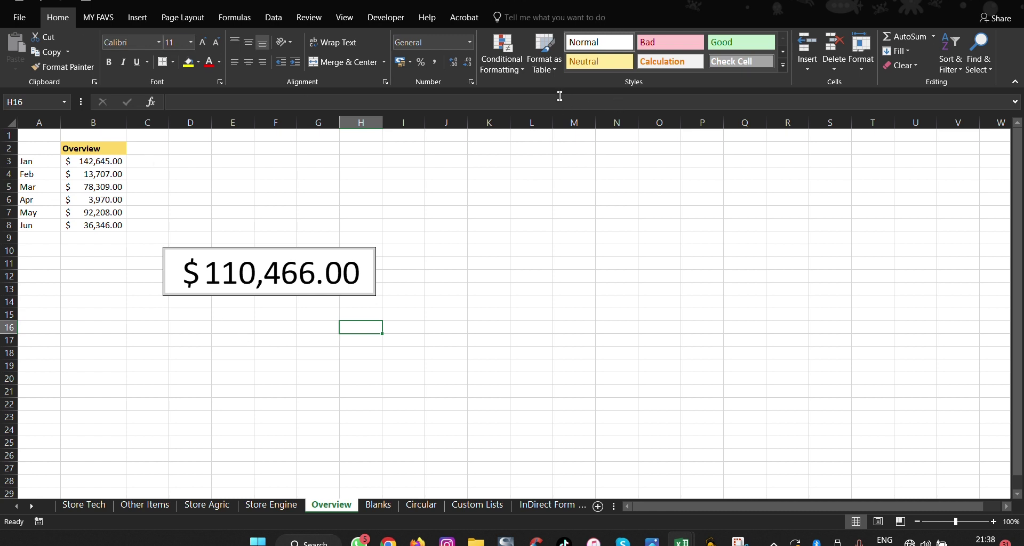
Open the ribbon customization, list Commands Not in the Ribbon, and try to add the Camera command to the Home tab.
right_click(555, 79)
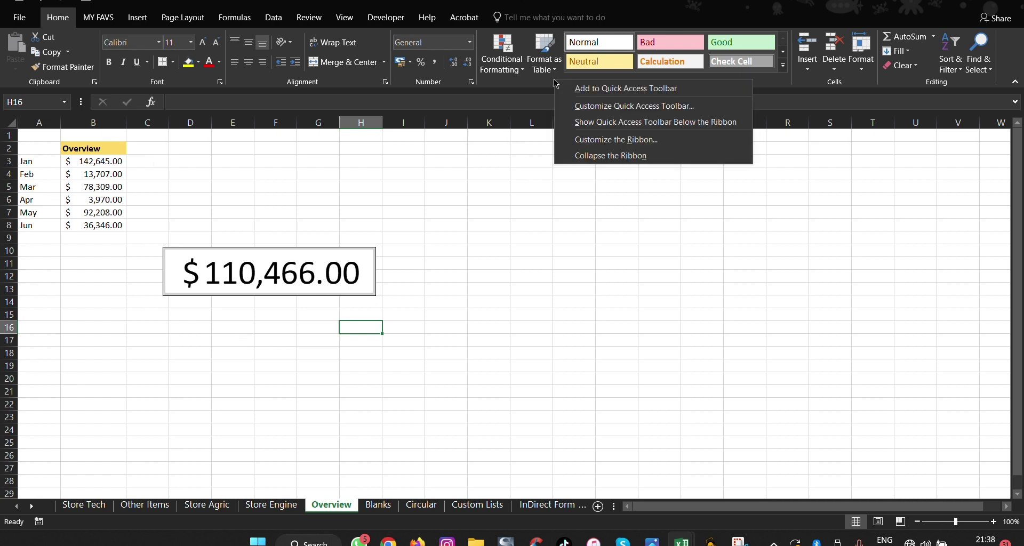
click(631, 141)
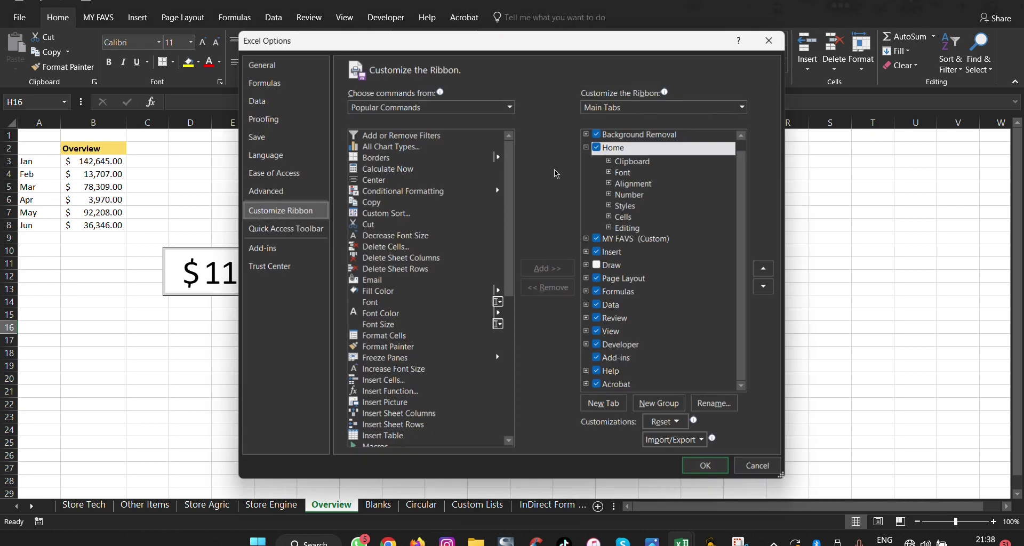
click(510, 106)
click(401, 138)
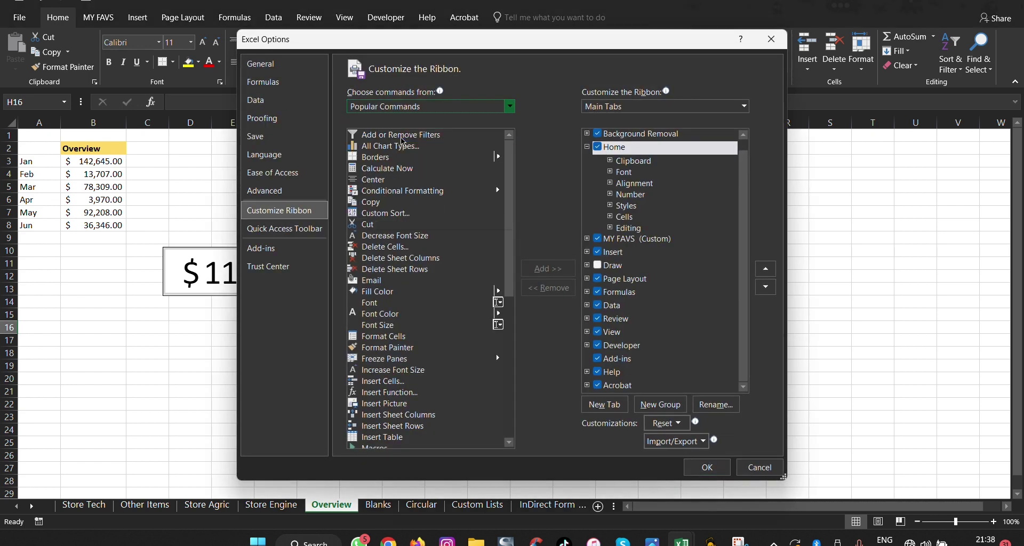
scroll(421, 301, down, 6)
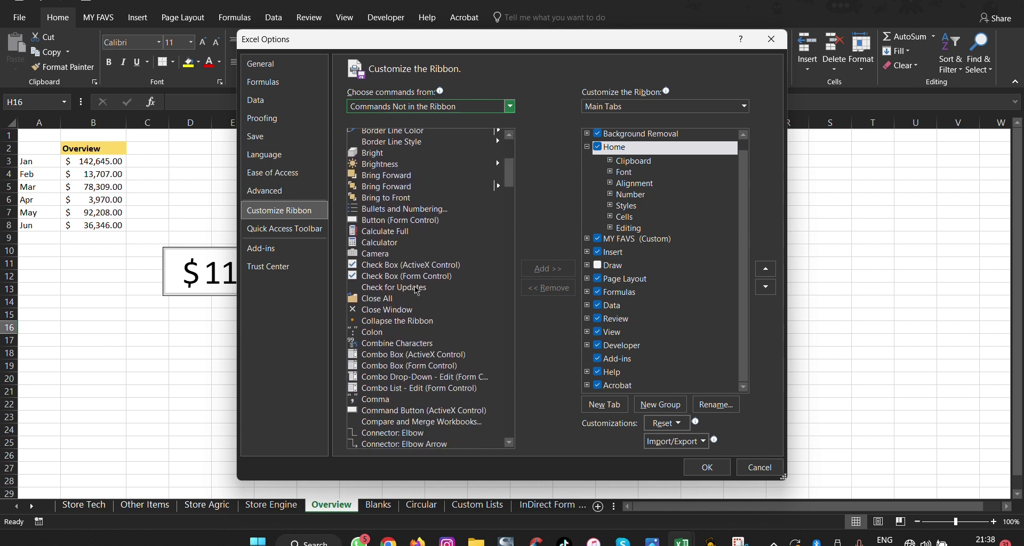
click(366, 251)
click(558, 273)
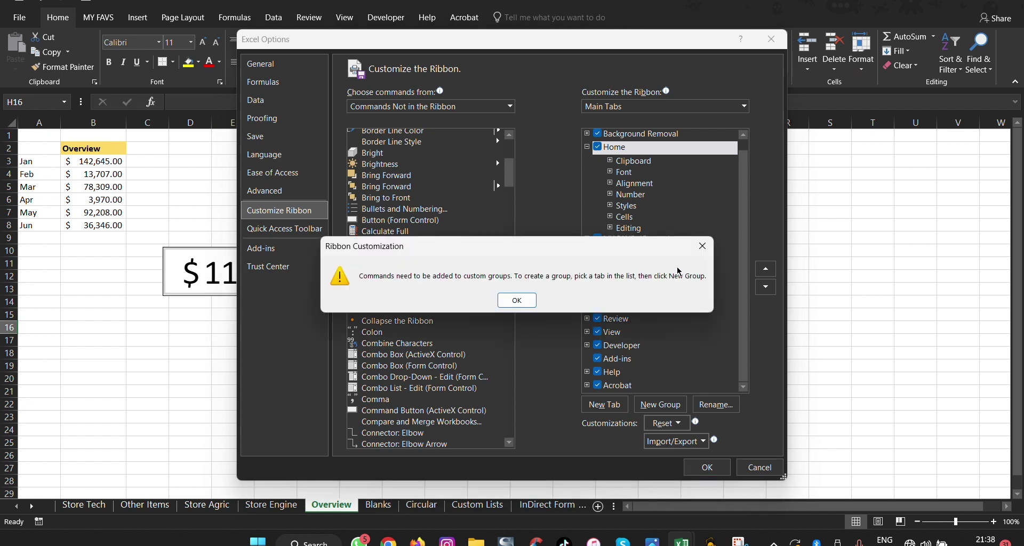
click(702, 246)
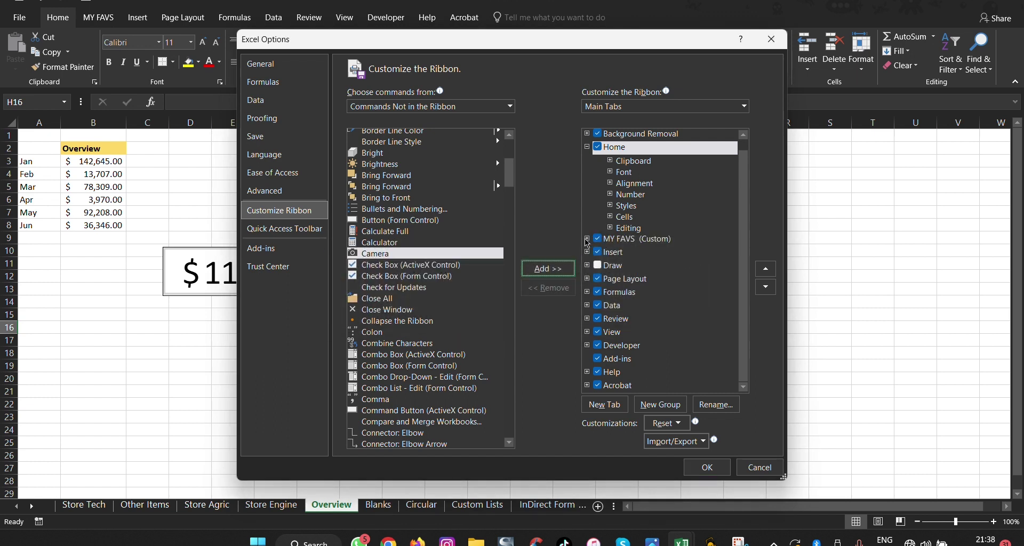
Create a custom group named "My Latest Features" in the Home tab and apply the ribbon customization.
click(670, 408)
click(645, 243)
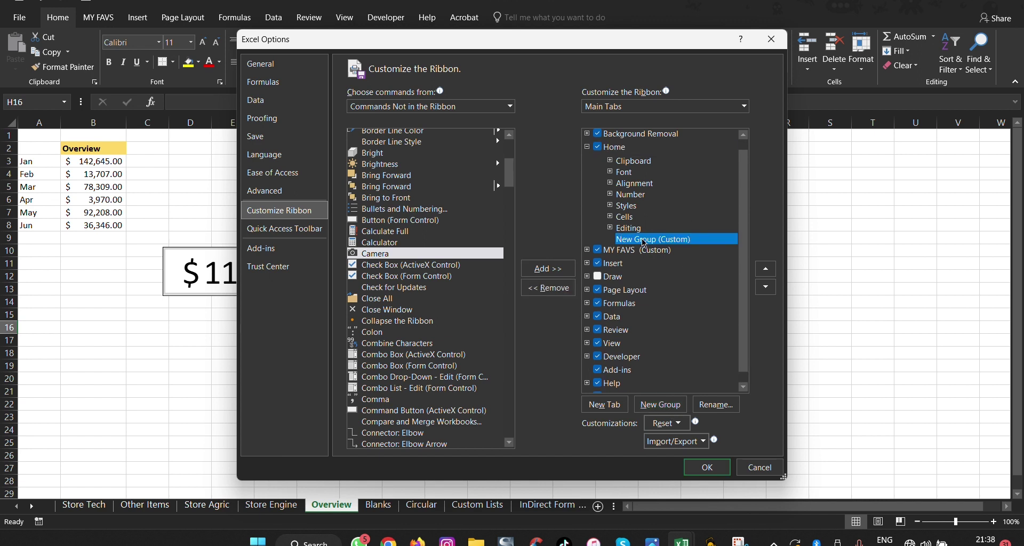
right_click(644, 244)
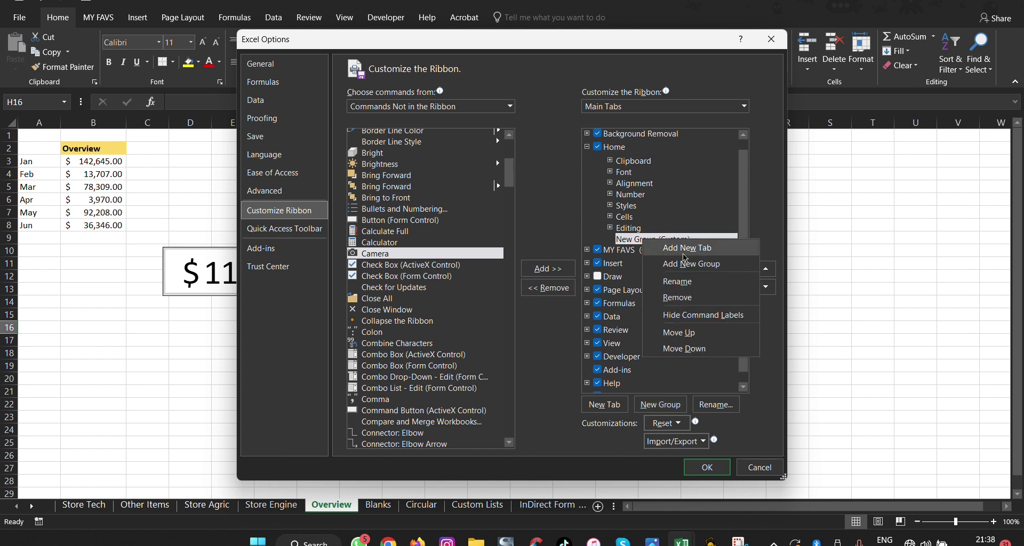
click(690, 281)
text(Ma)
key(BackSpace)
key(BackSpace)
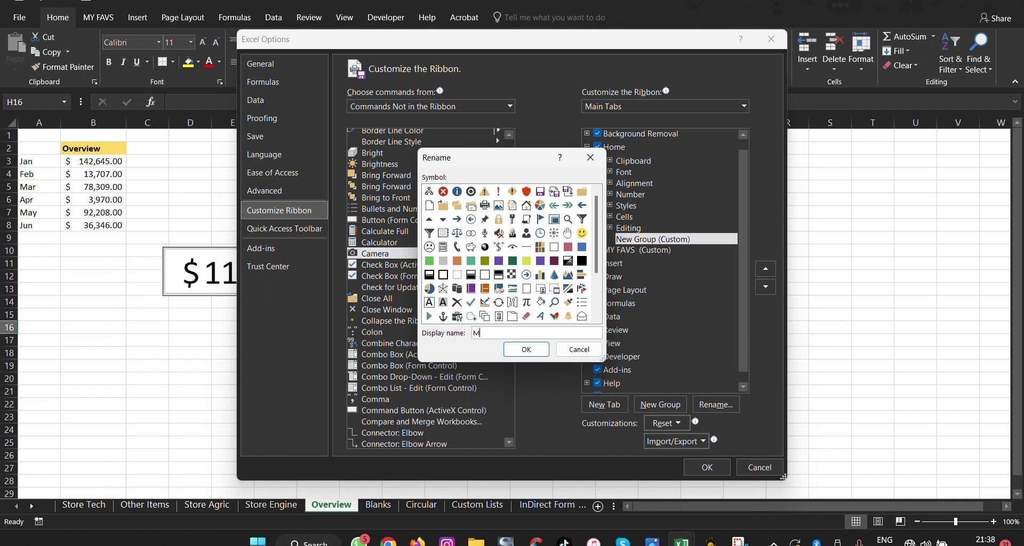
text(y Latest Features)
click(526, 350)
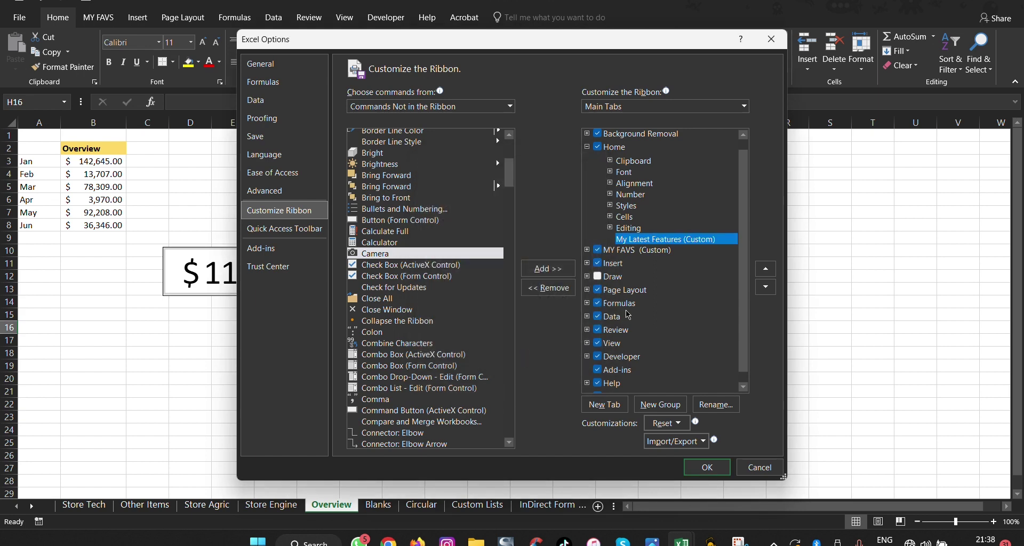
click(702, 467)
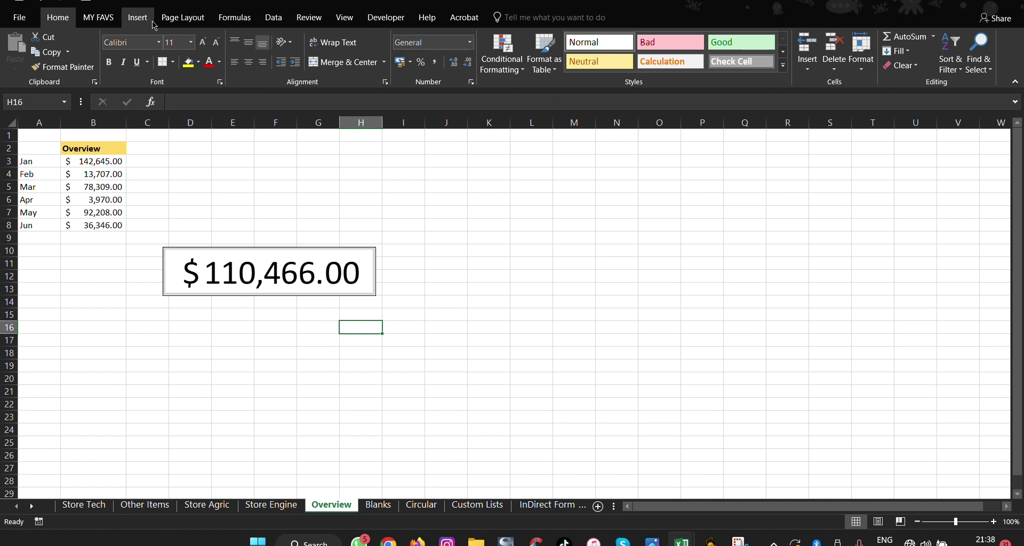
drag(421, 4, 387, 81)
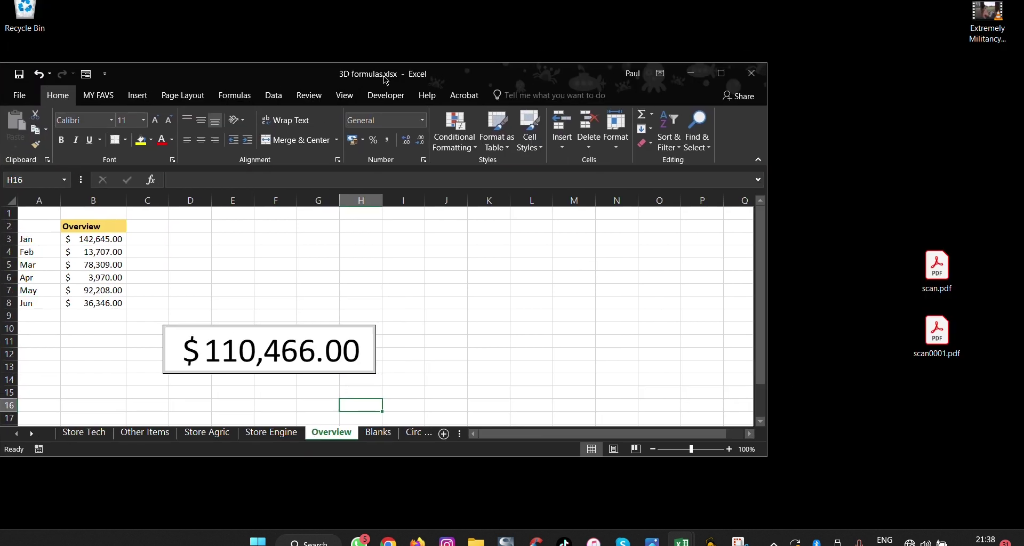
click(721, 75)
click(101, 20)
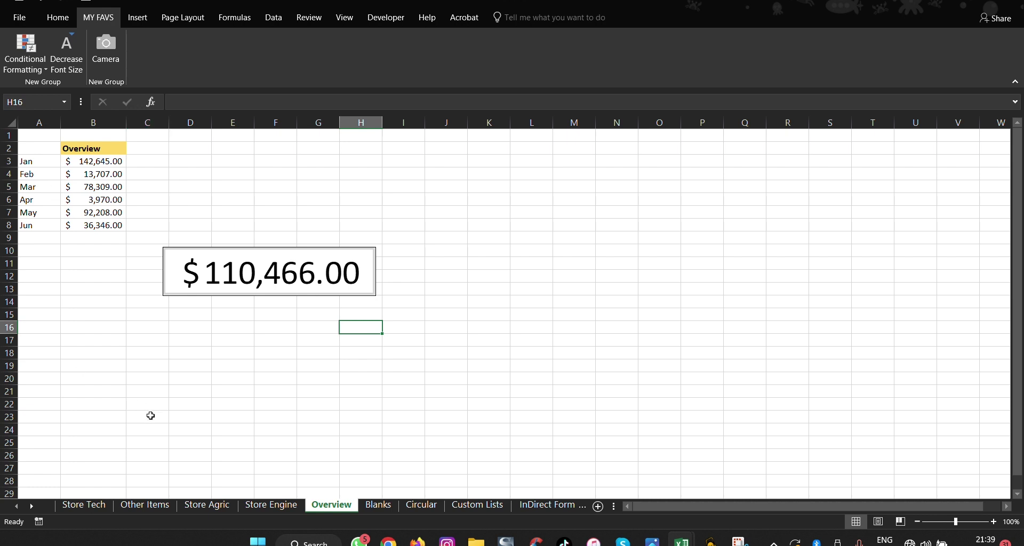
Delete the linked picture from the Overview sheet and clear the contents of B3:B13.
click(294, 276)
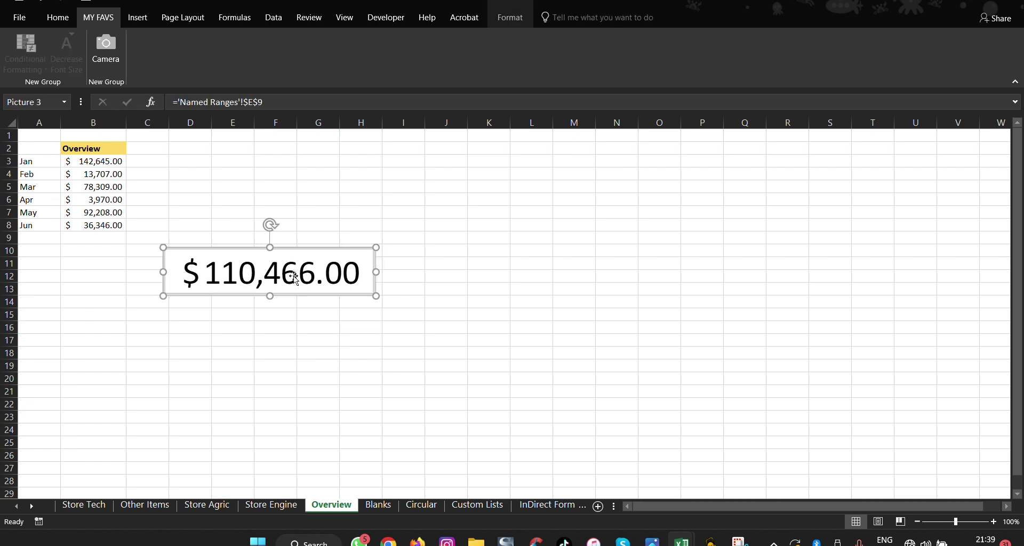
key(Delete)
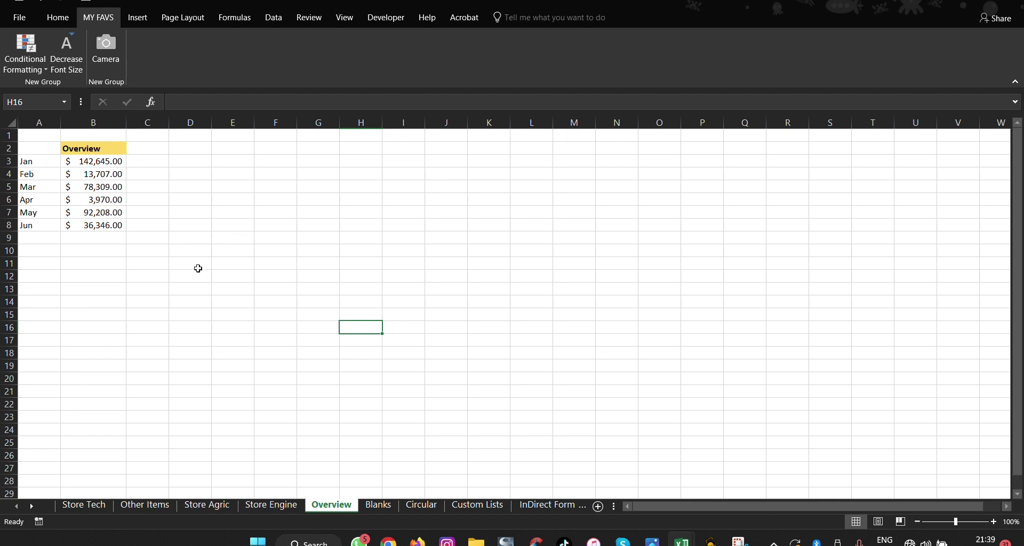
drag(103, 161, 105, 289)
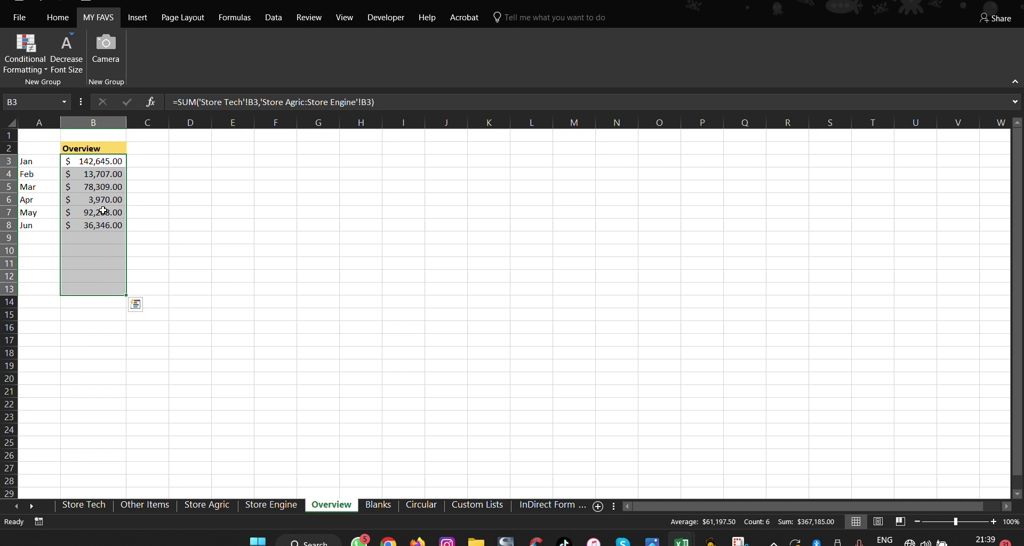
right_click(104, 211)
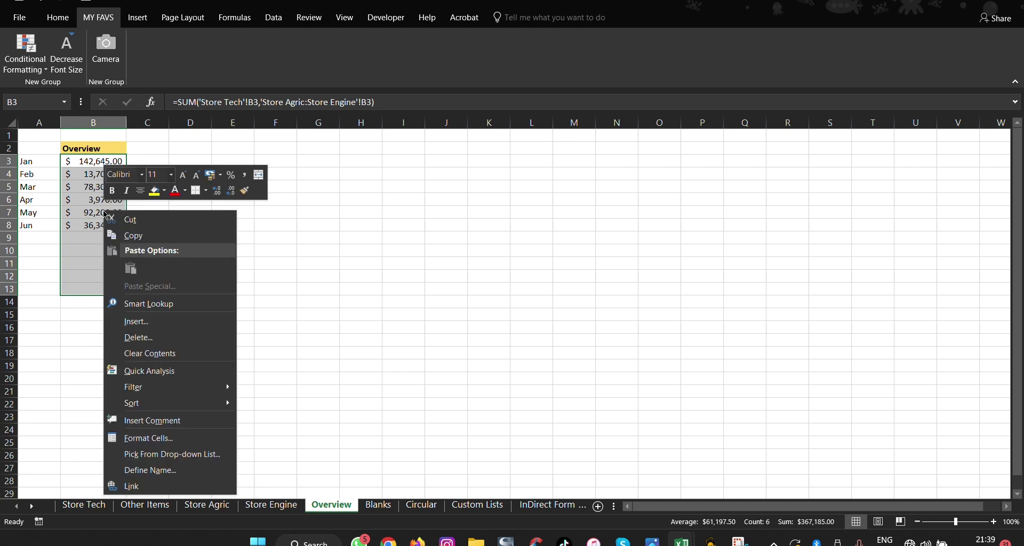
click(159, 354)
click(303, 389)
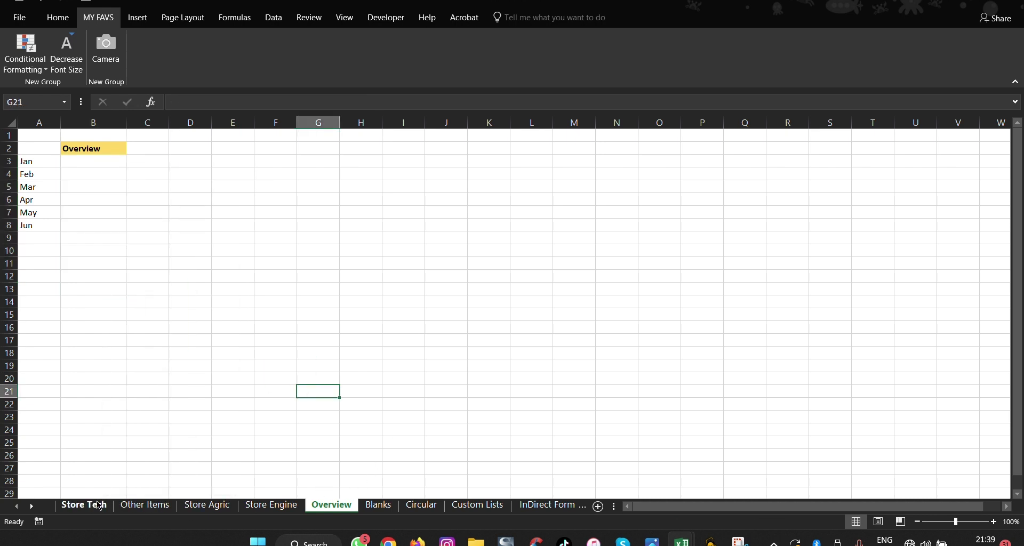
Review the monthly figures on the Store Tech, Other Items, Store Agric and Store Engine sheets.
click(84, 505)
click(90, 160)
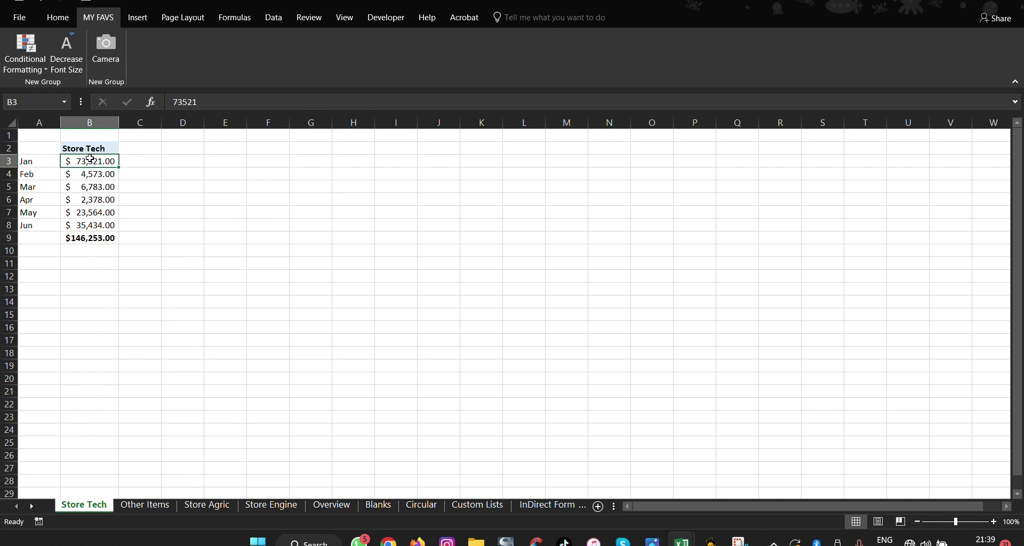
click(145, 506)
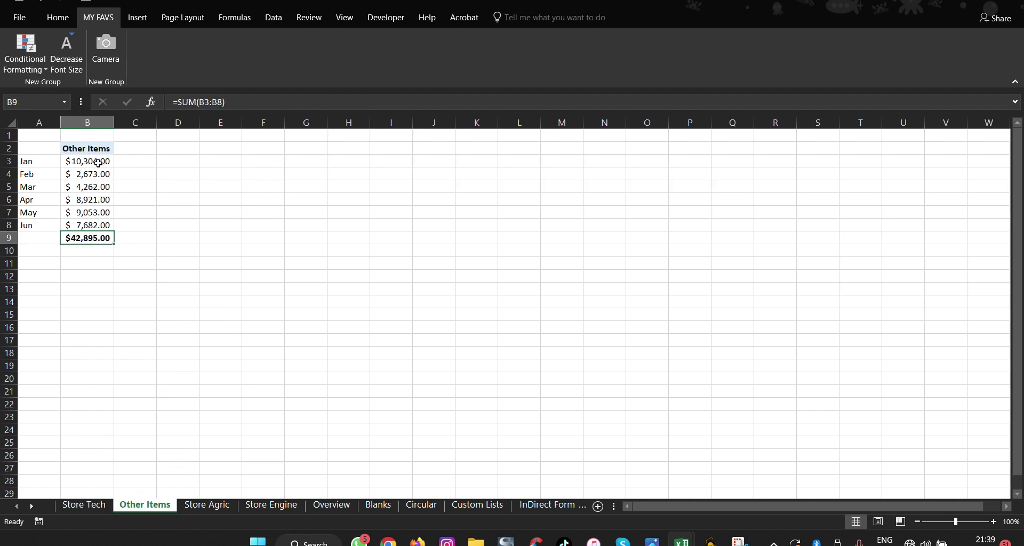
click(208, 505)
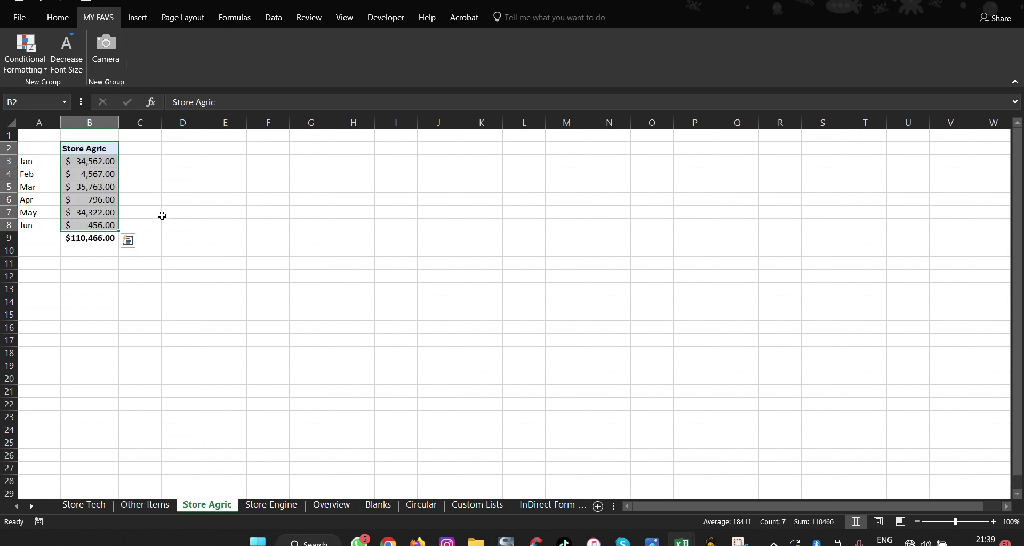
click(281, 509)
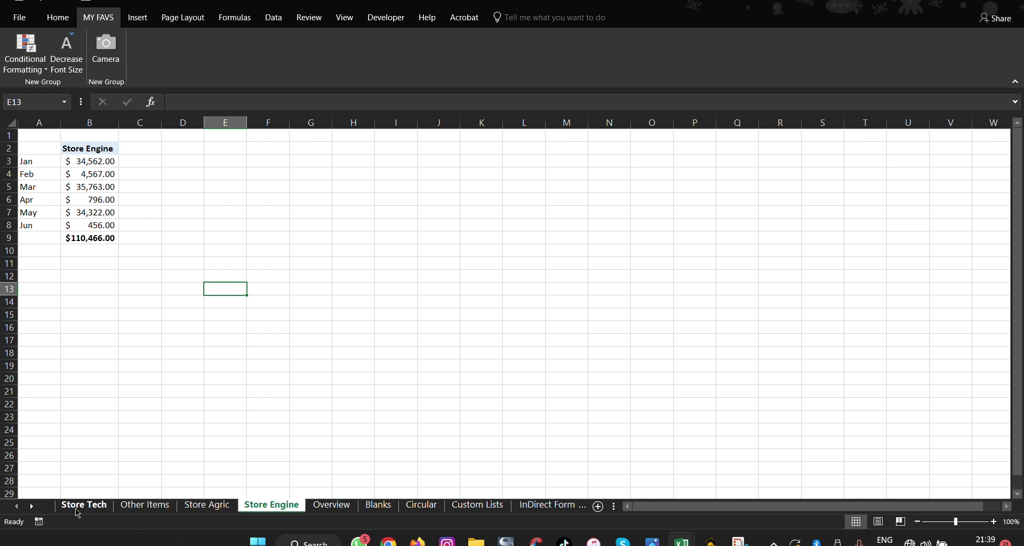
Start a SUM formula in Overview cell B3 that references cell B3 of the Store Tech sheet.
click(336, 505)
click(87, 167)
text(=)
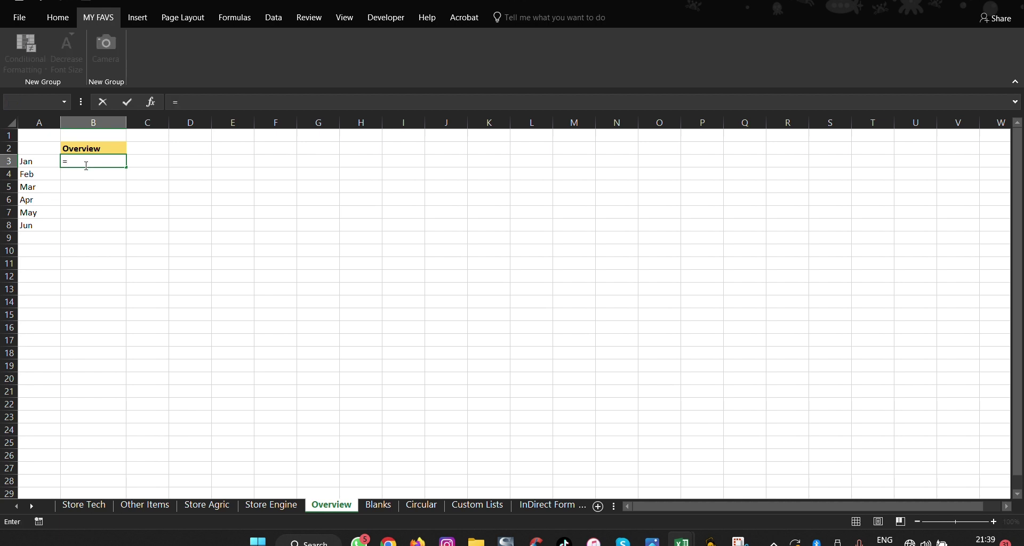
text(SUM()
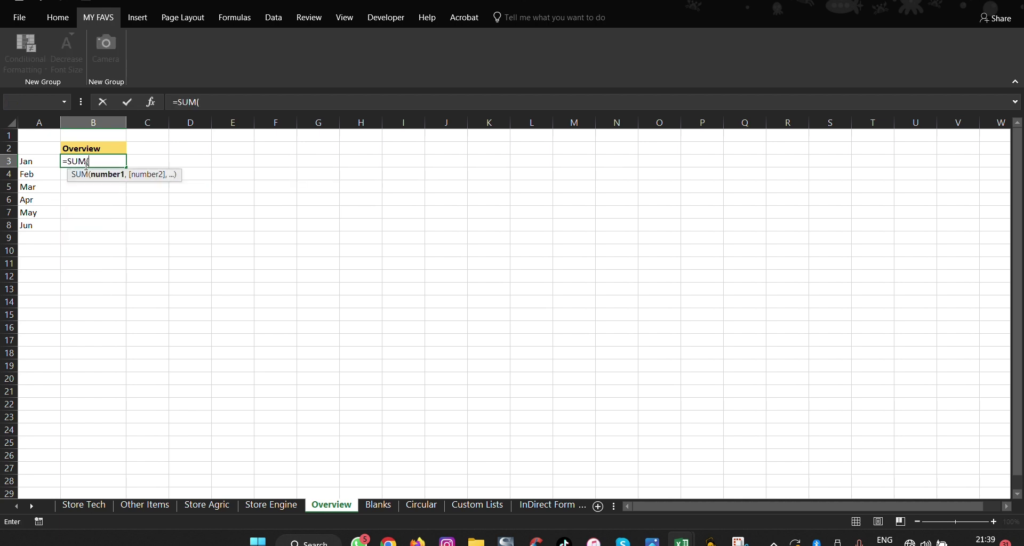
click(83, 507)
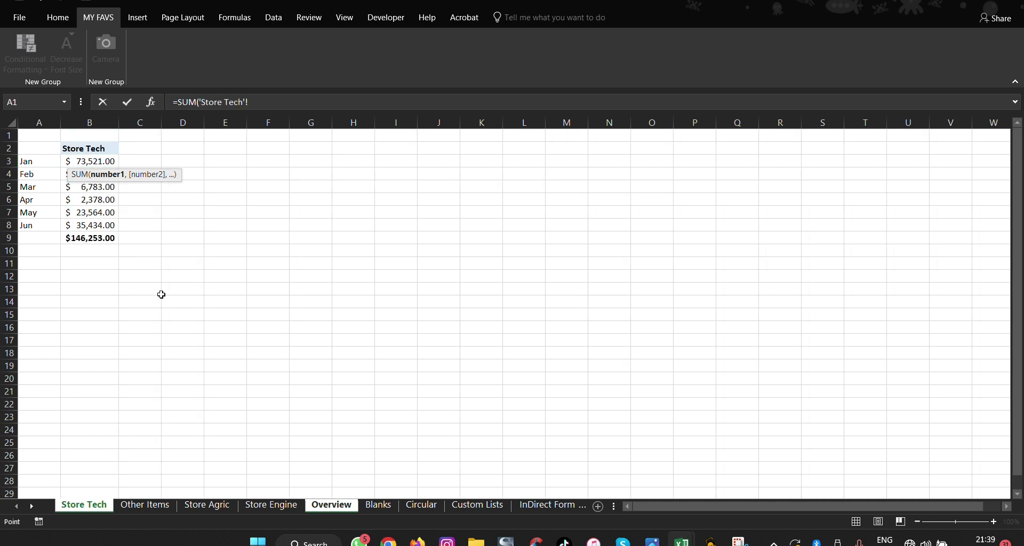
click(101, 162)
Replace the single-sheet B3 reference in the SUM formula with a sheet range running from Store Tech to Store Engine.
click(269, 100)
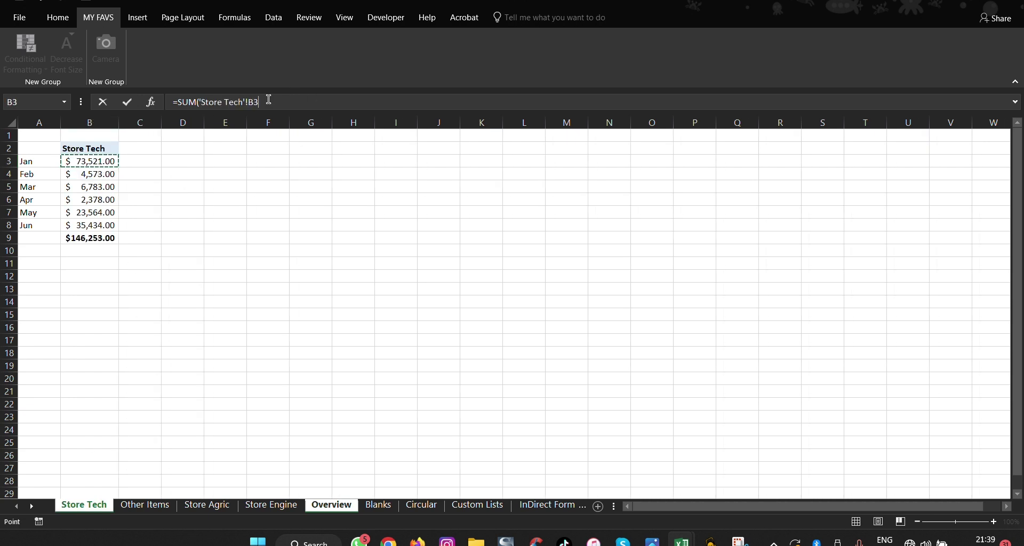
key(BackSpace)
key(BackSpace)
key(BackSpace)
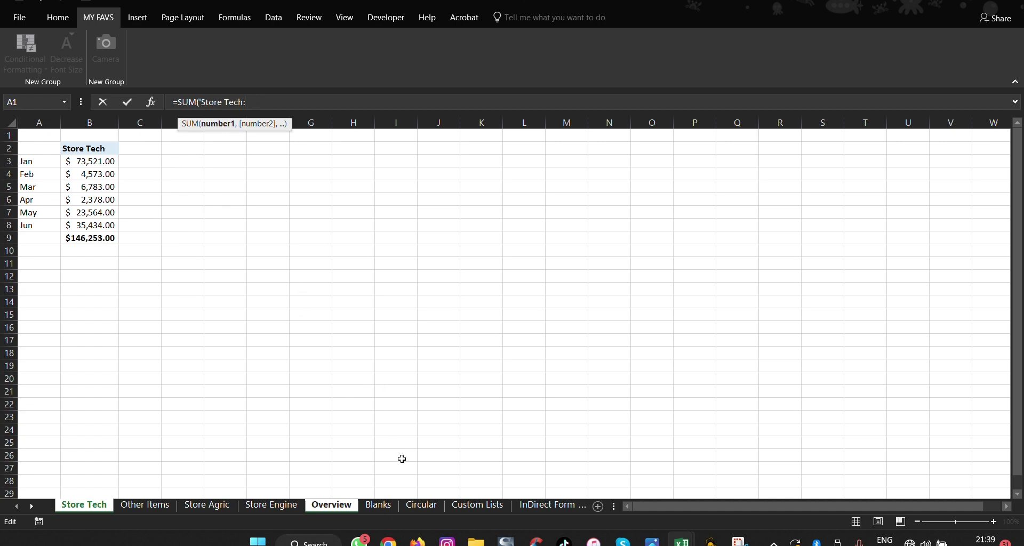
click(265, 509)
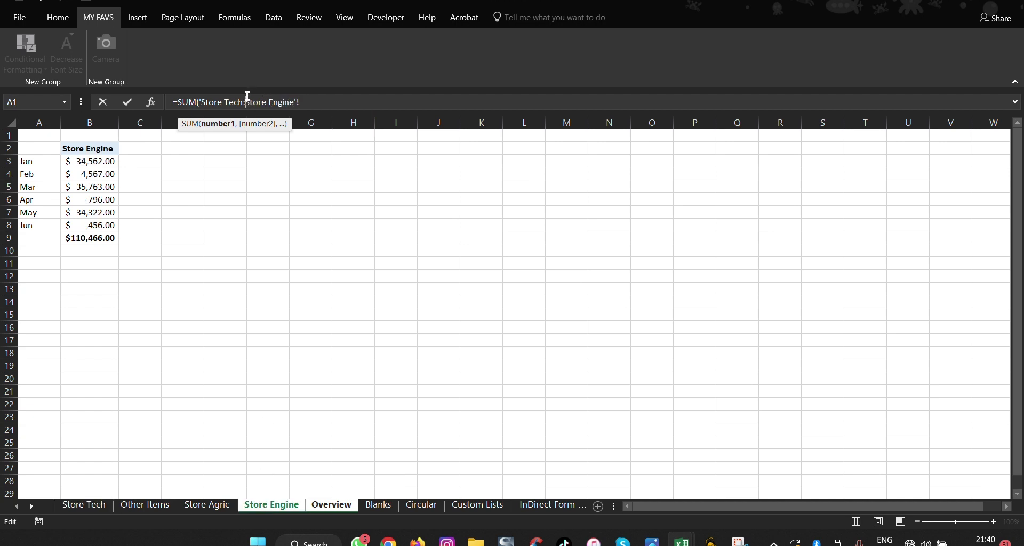
Complete the Overview B3 formula as =SUM('Store Tech:Store Engine'!B3) and fill it down through B8.
key(BackSpace)
text(")
key(Return)
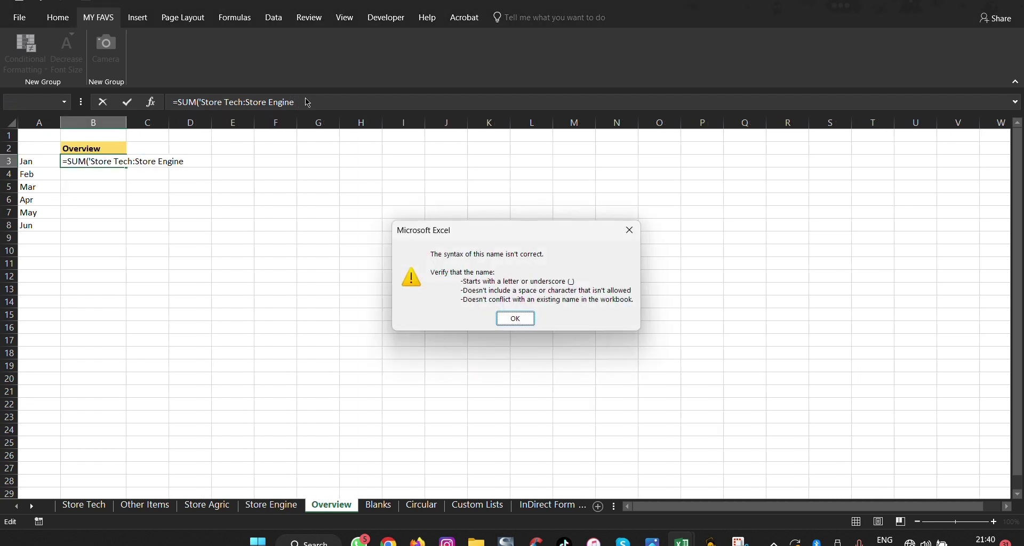
click(515, 319)
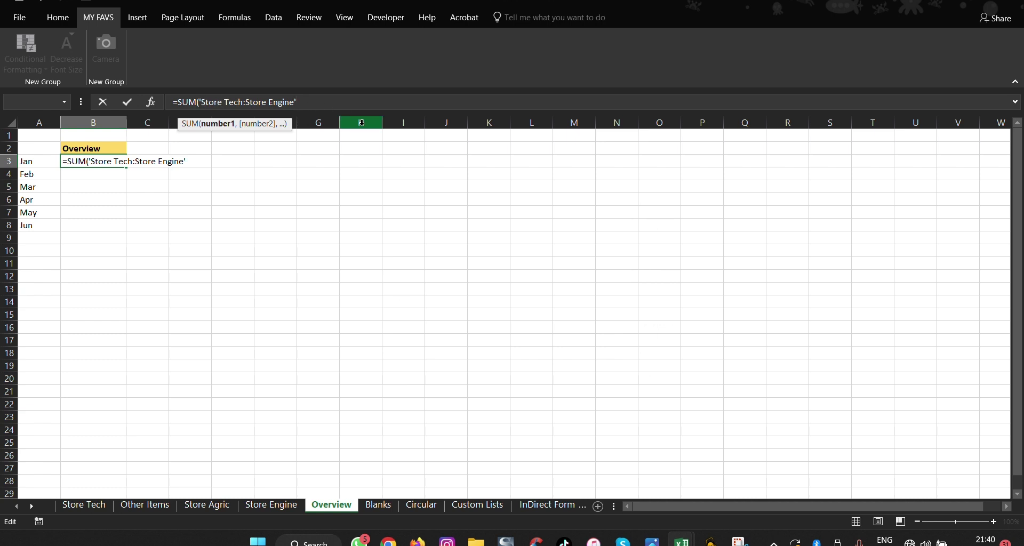
text(B #)
key(BackSpace)
key(BackSpace)
text(3))
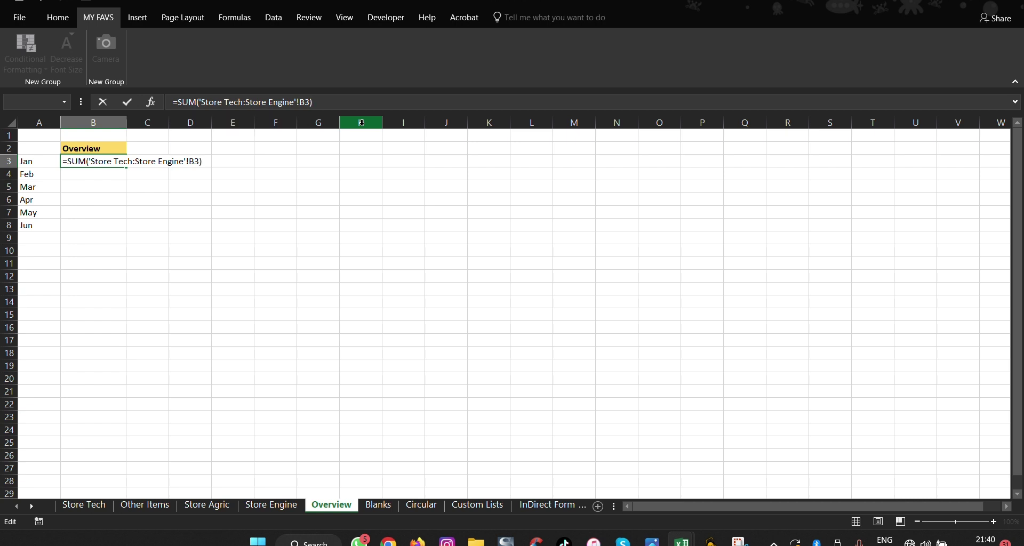
key(Return)
click(104, 160)
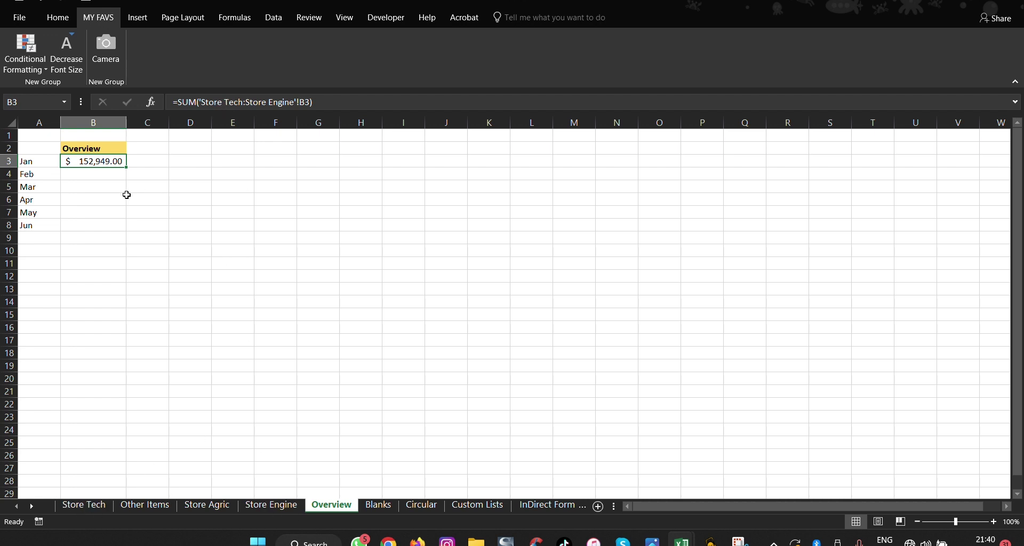
double_click(125, 167)
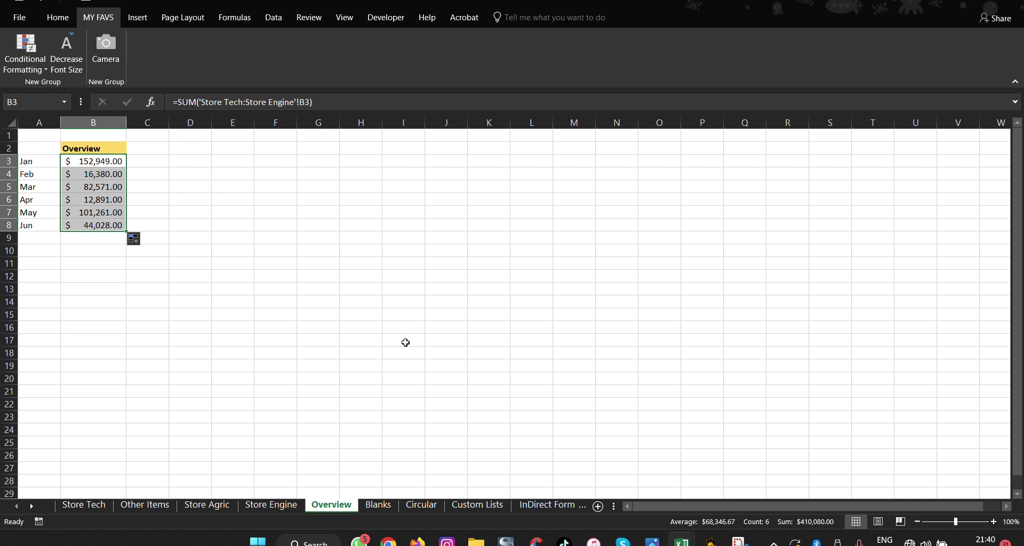
On the Blanks sheet, select all blank cells in columns A and B using Go To Special with the Blanks option.
click(379, 507)
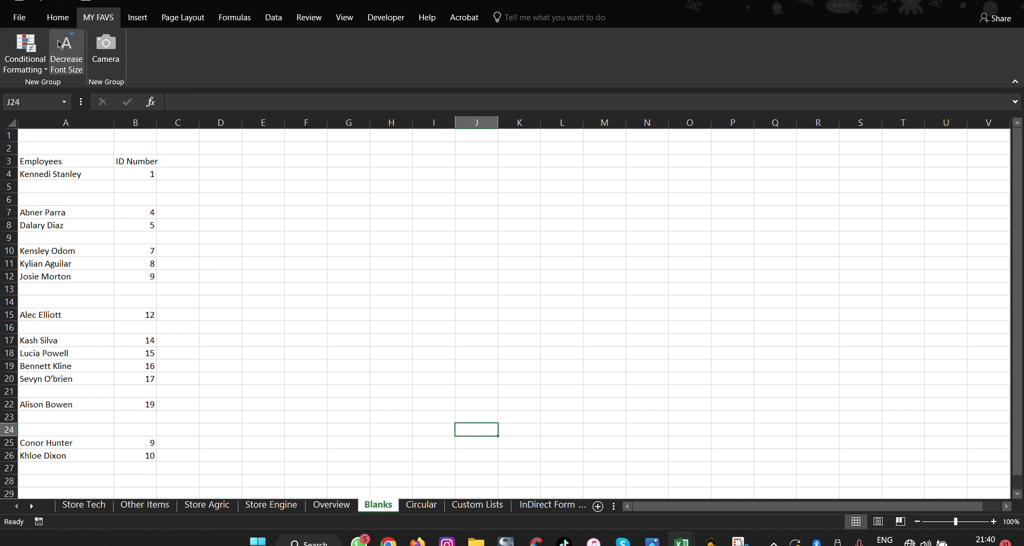
click(57, 17)
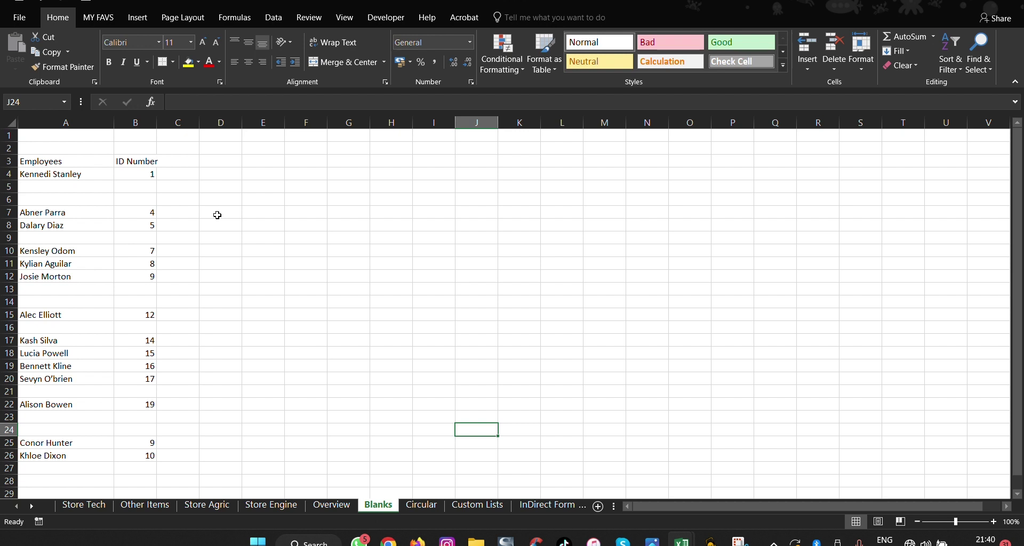
drag(47, 118, 143, 140)
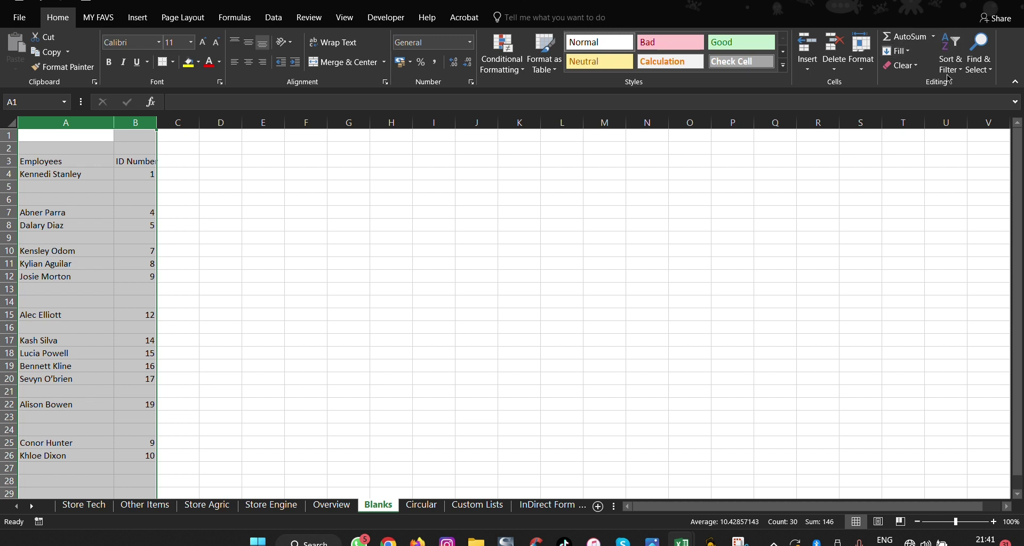
click(867, 74)
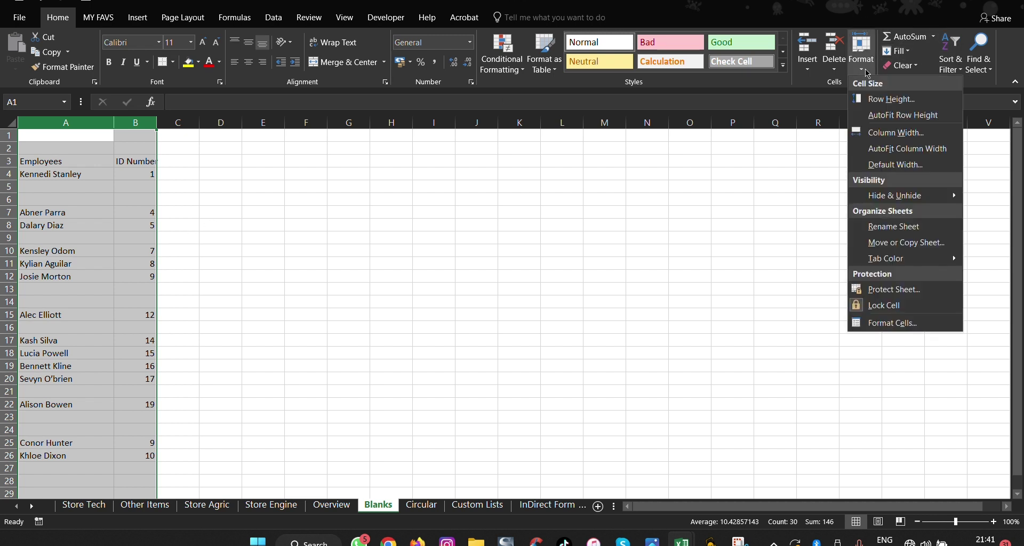
click(834, 76)
key(Escape)
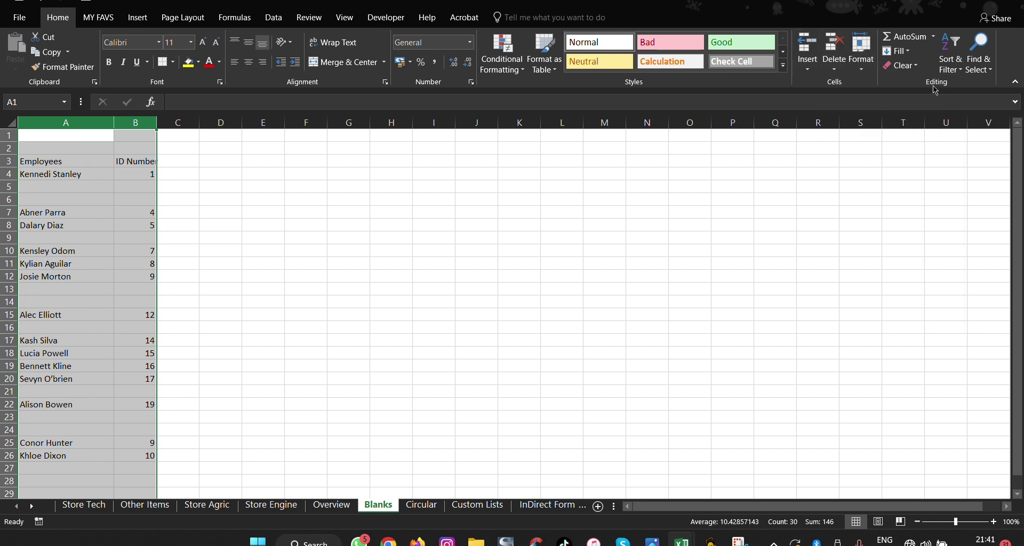
click(993, 75)
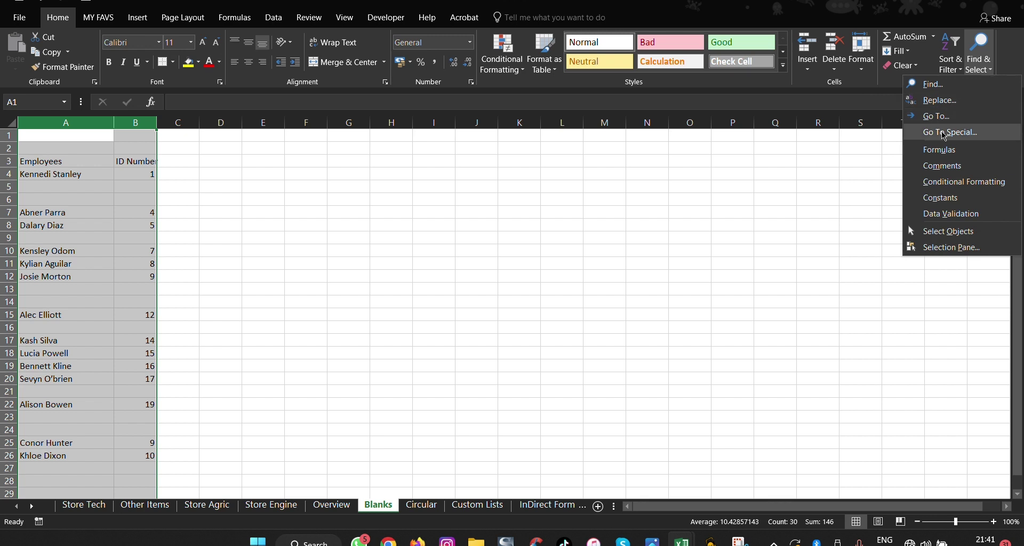
click(944, 134)
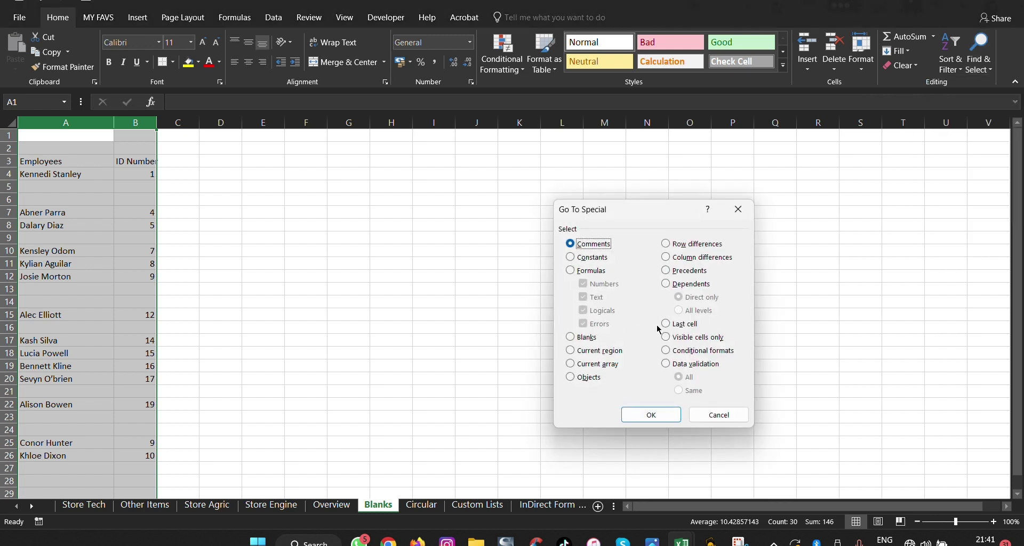
click(569, 337)
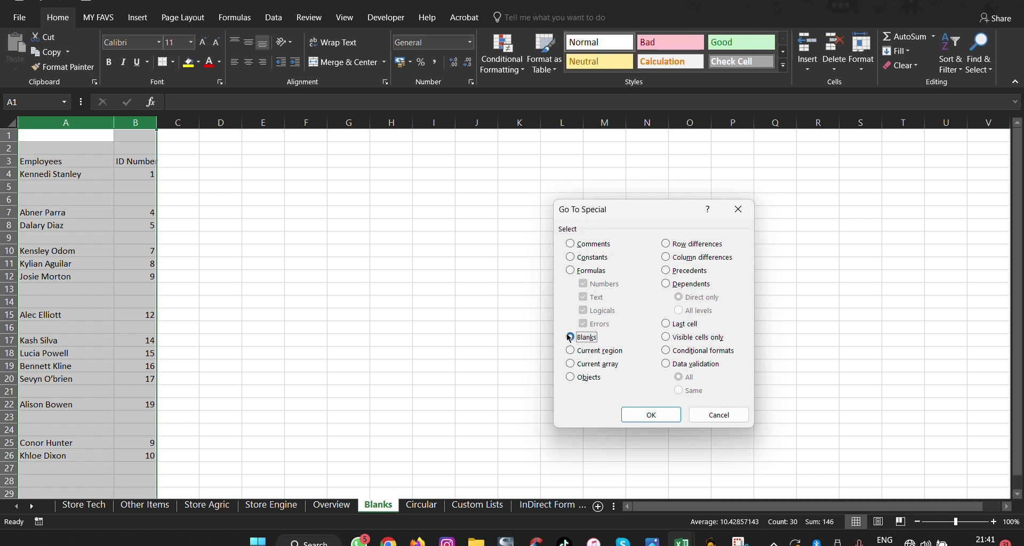
click(656, 419)
Delete the selected blank cells with the Shift cells up option to close the gaps in the employee list.
right_click(78, 203)
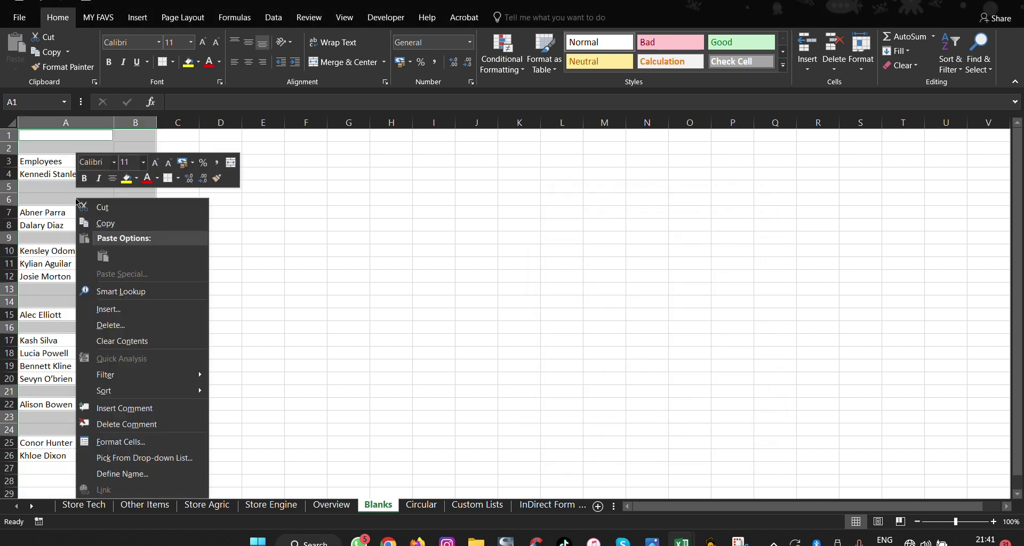
click(123, 325)
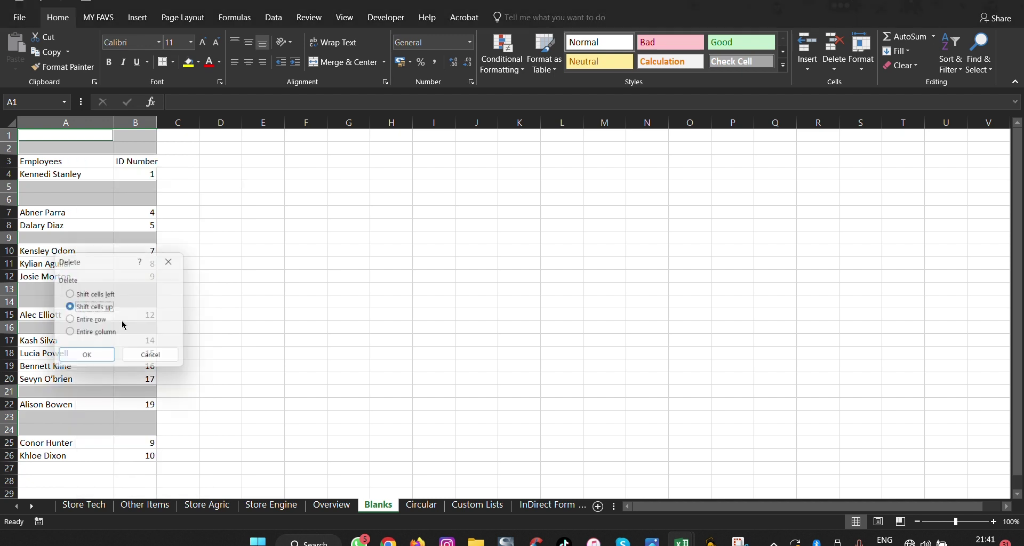
click(111, 355)
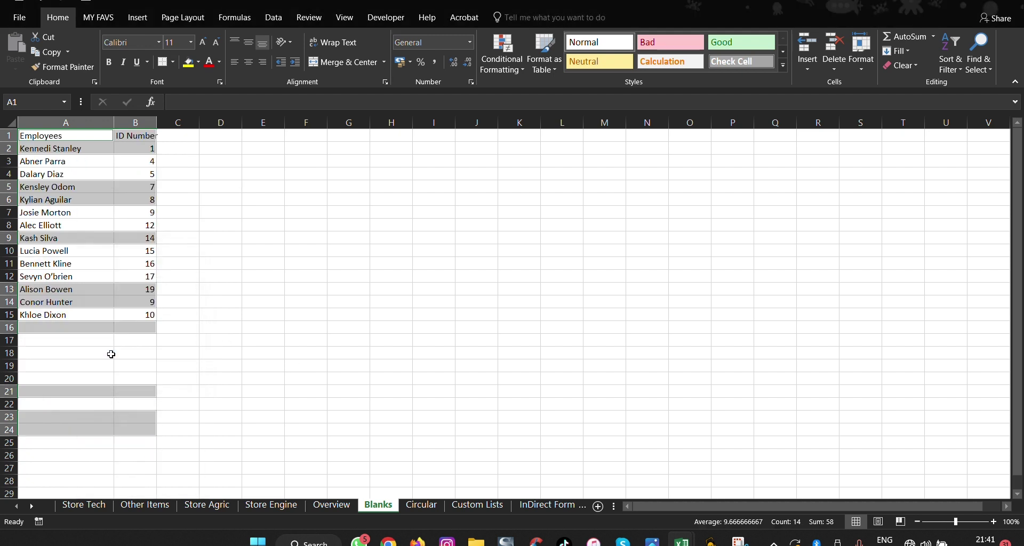
click(231, 355)
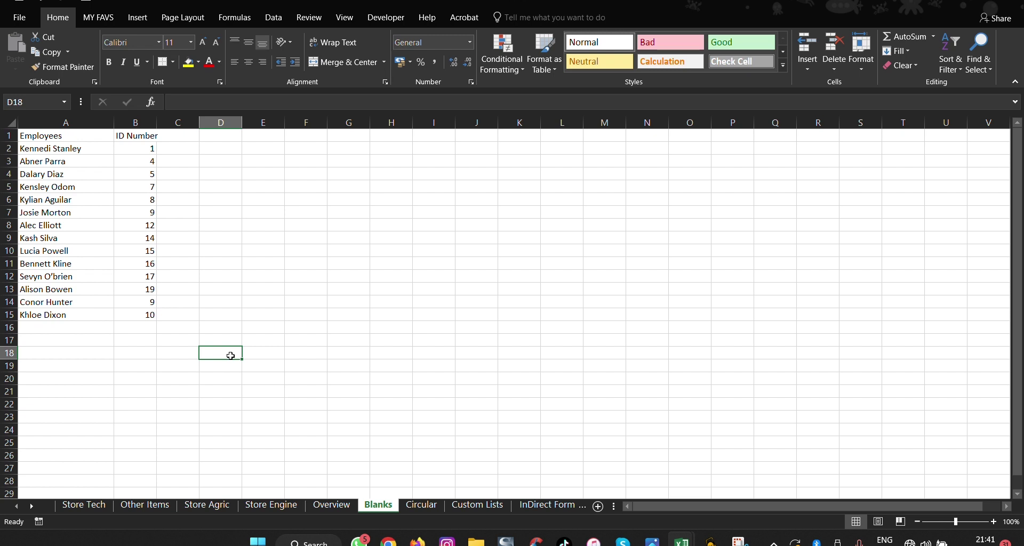
Review the selection options offered in the Go To Special dialog and close it without applying any.
click(980, 56)
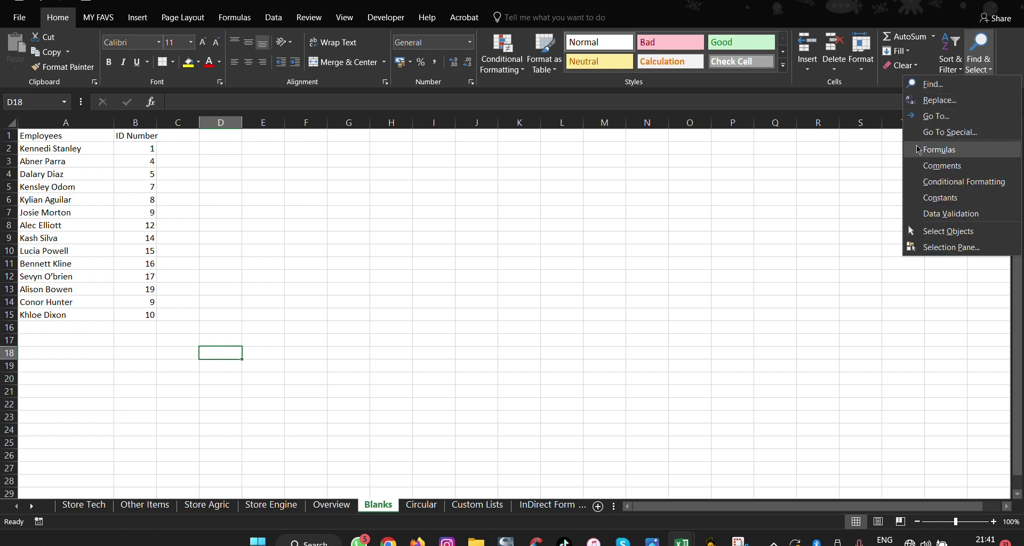
click(935, 133)
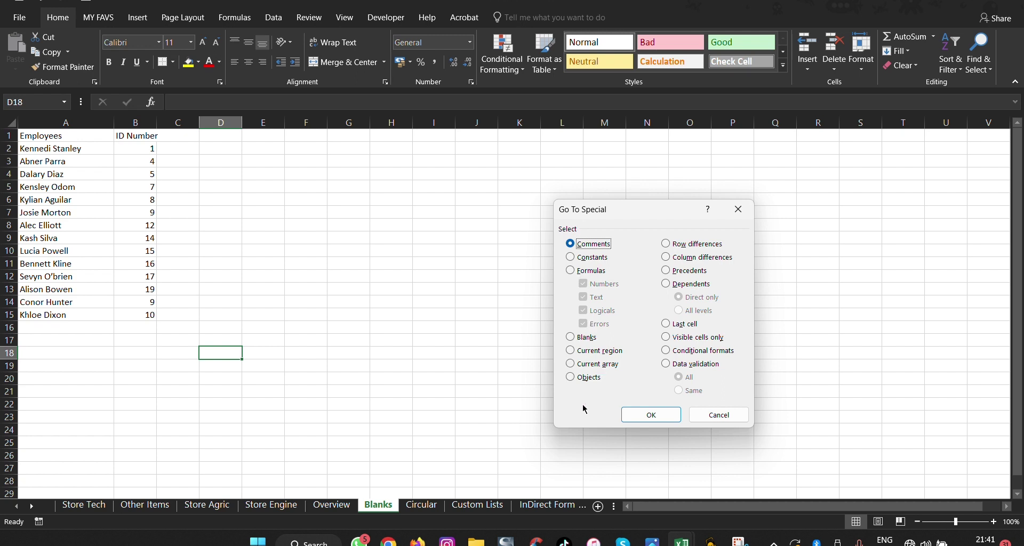
click(718, 415)
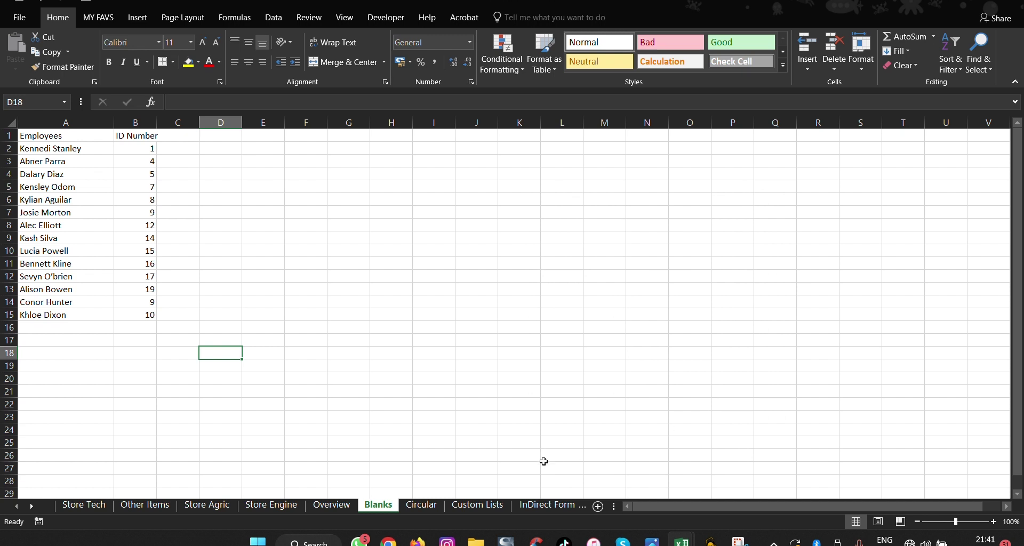
On the Circular sheet, enter the self-referencing formula =F3+5 in cell F3 and dismiss the circular reference warning.
click(425, 502)
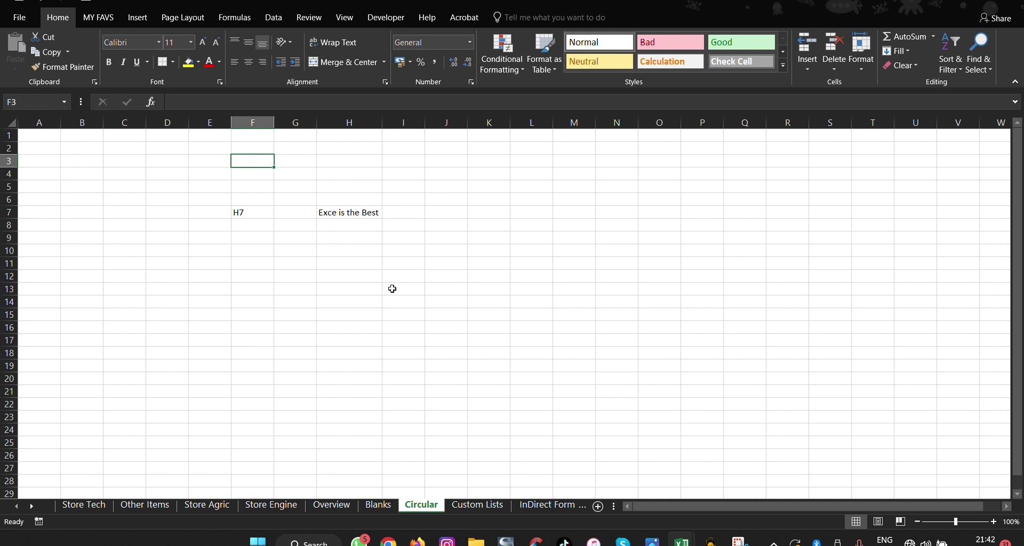
click(213, 161)
click(266, 163)
text(=)
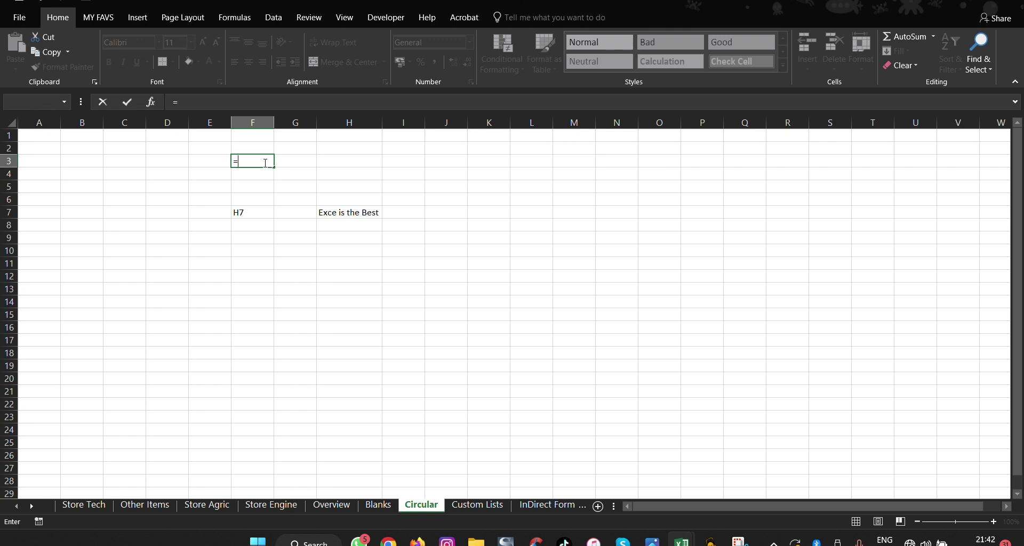
text(F3+5)
key(Return)
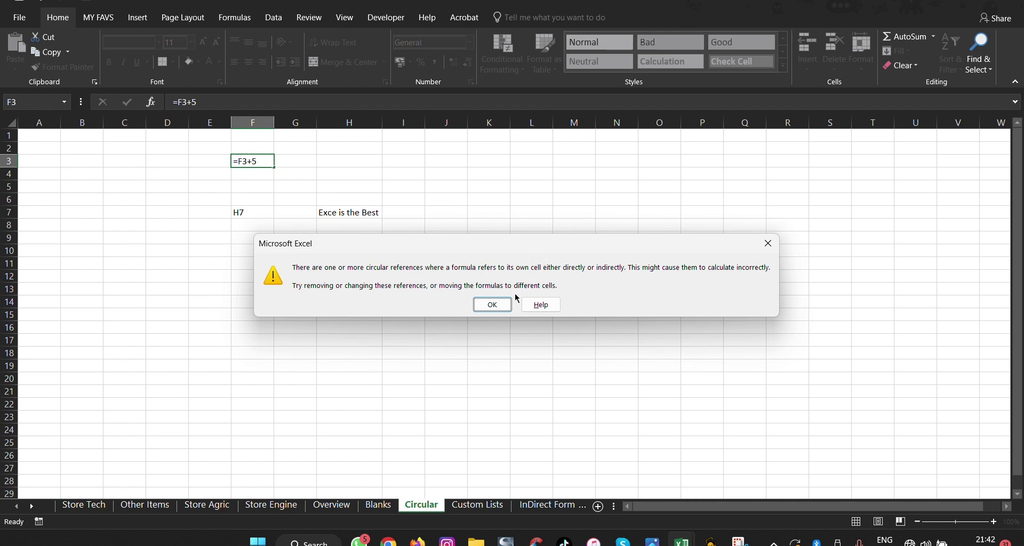
click(490, 305)
click(252, 163)
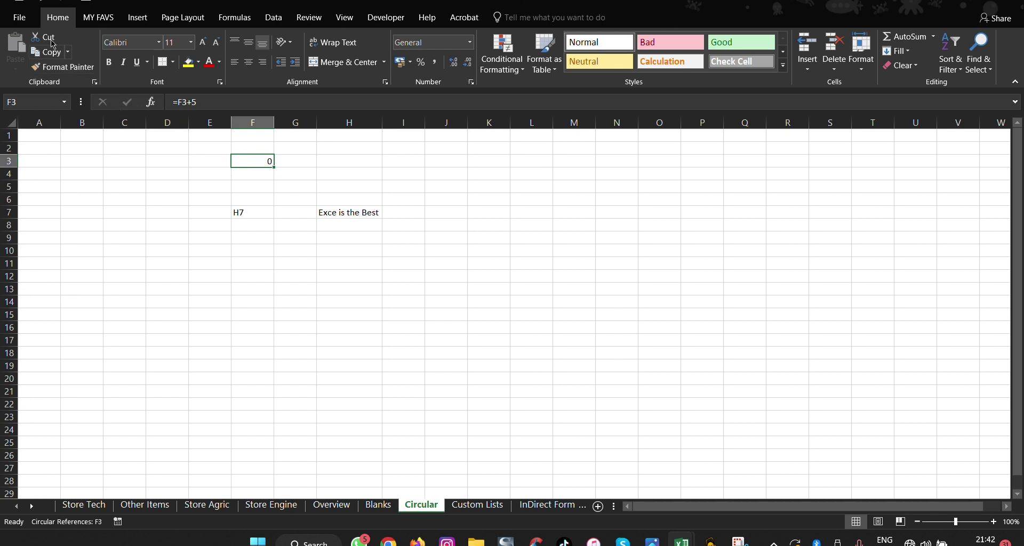
Enable iterative calculation in the Formulas section of Excel Options and apply the change.
click(20, 17)
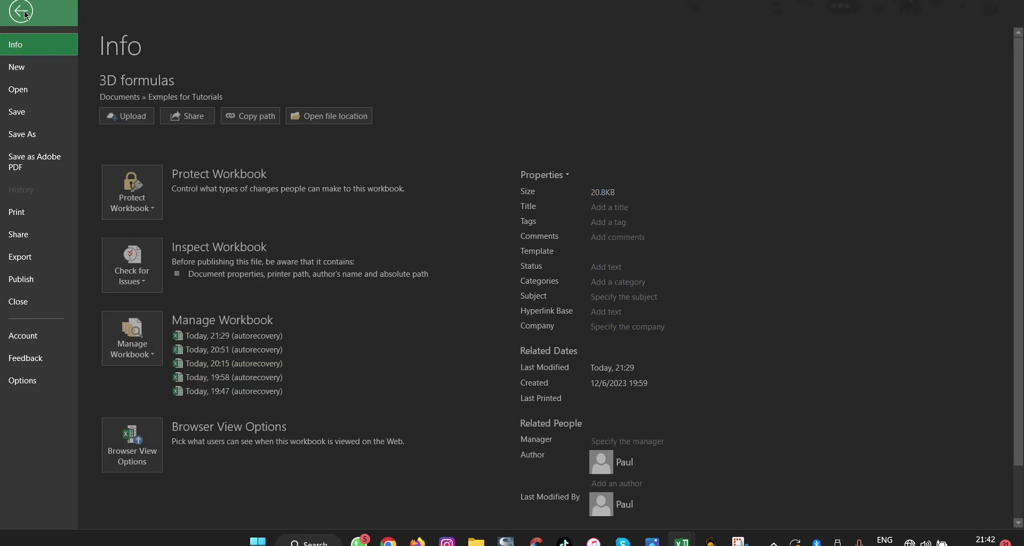
click(27, 381)
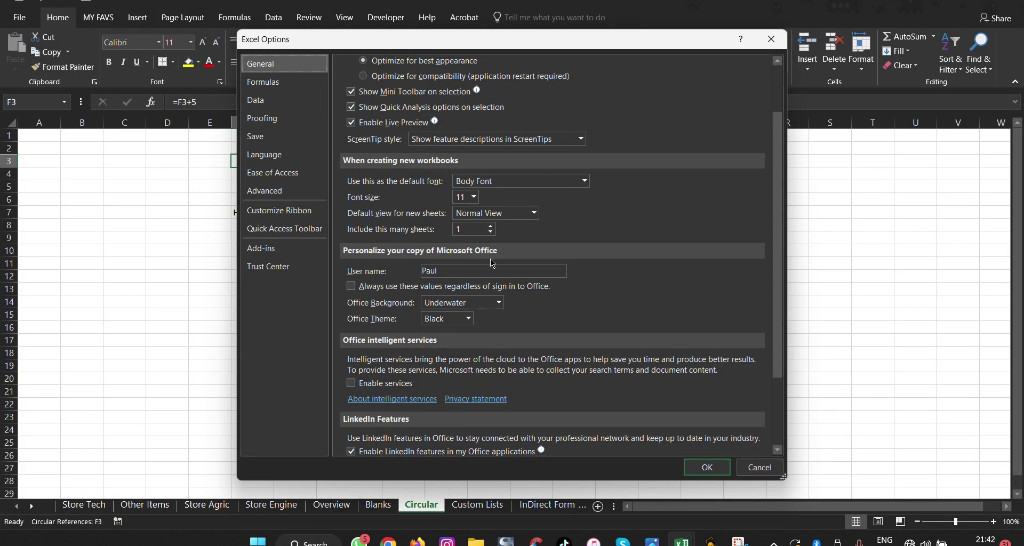
click(302, 85)
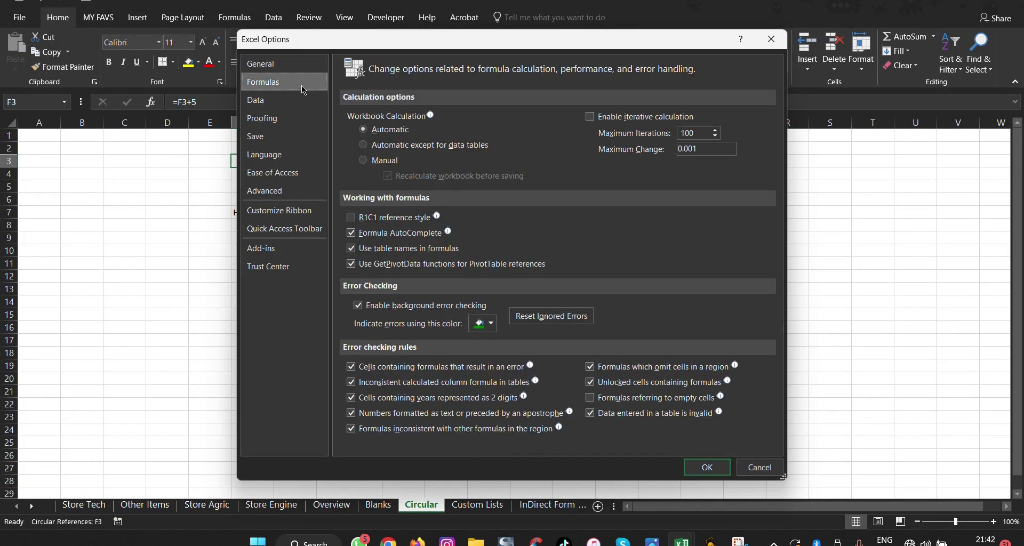
click(589, 117)
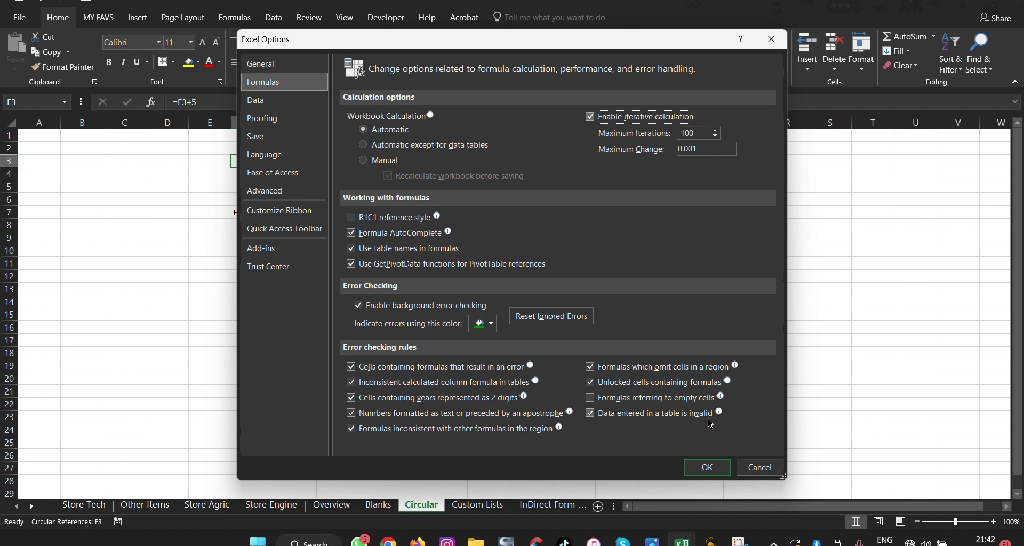
click(708, 467)
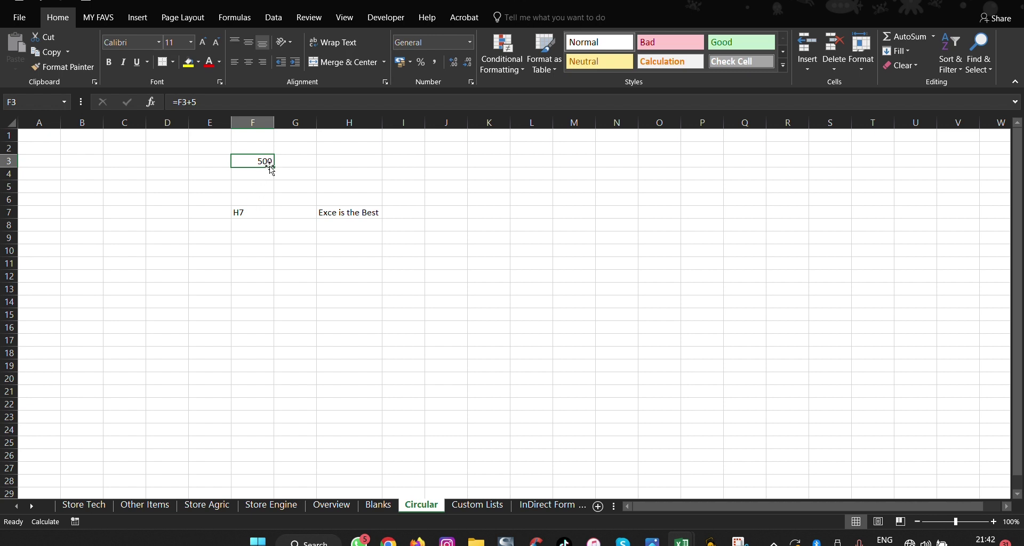
Re-enter the self-referencing formula =F3+5 in cell F3.
click(304, 185)
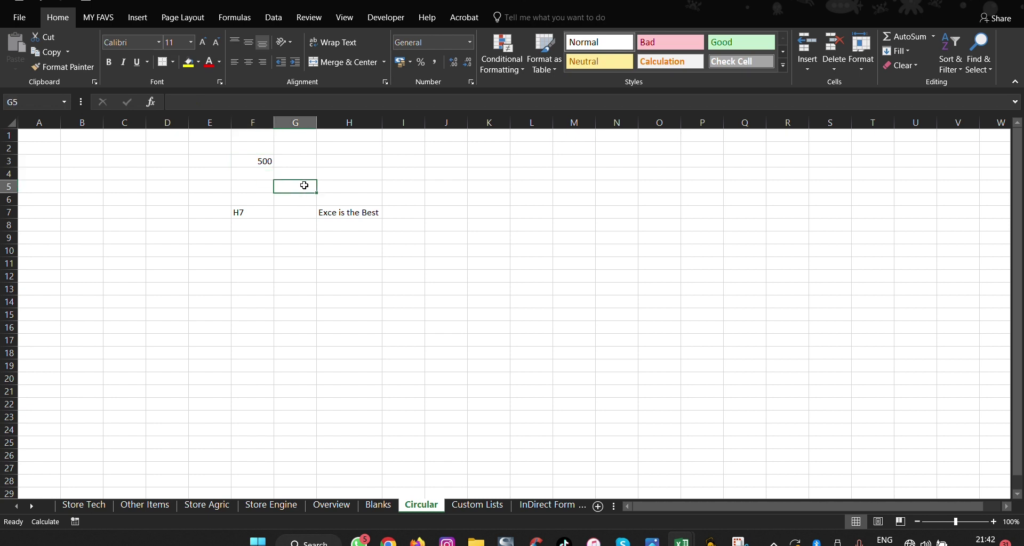
click(268, 177)
click(262, 162)
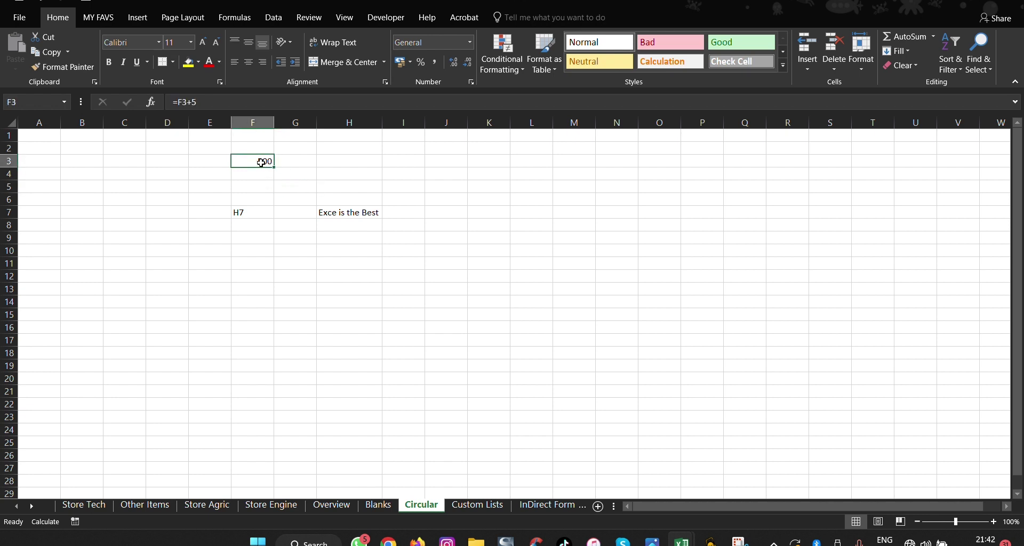
double_click(262, 162)
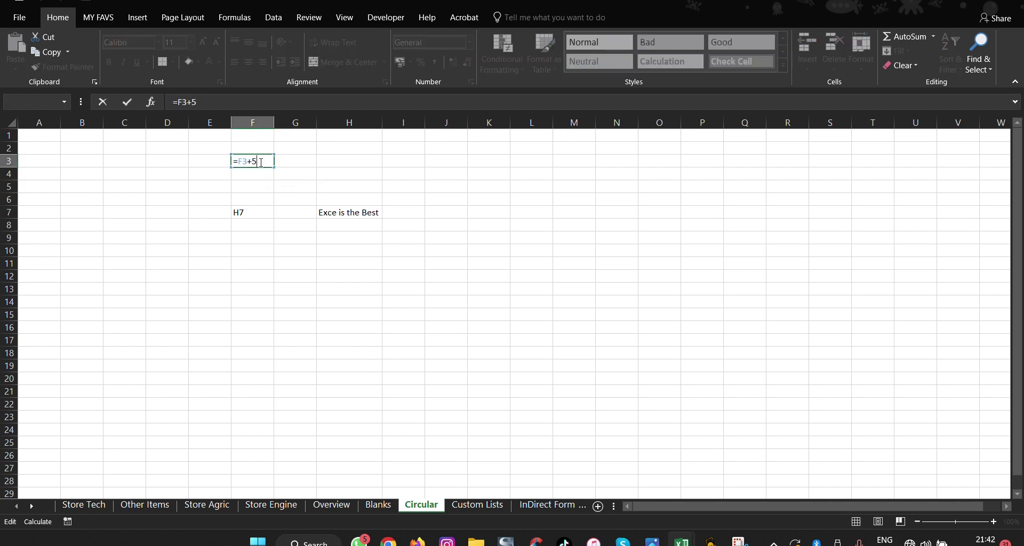
key(Return)
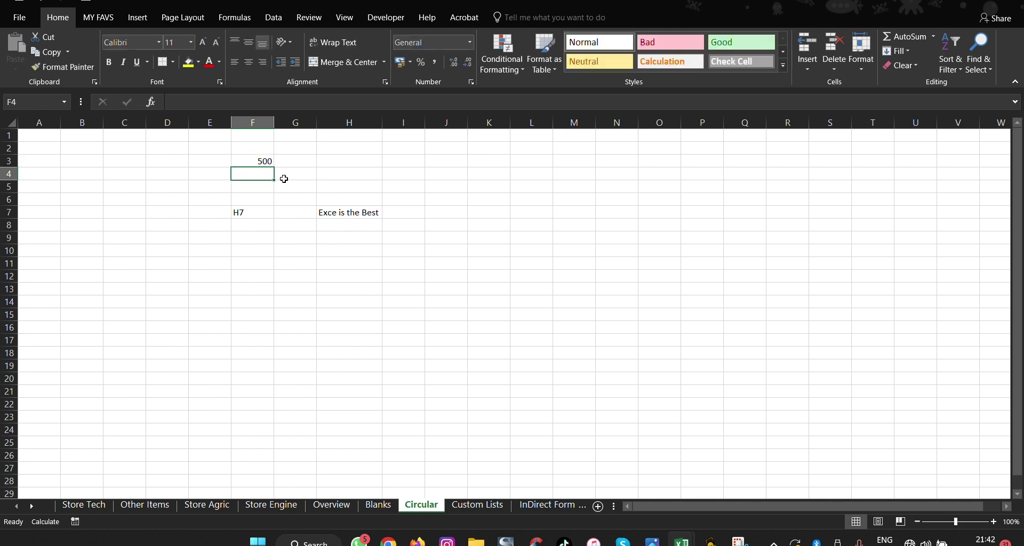
Recalculate the sheet repeatedly so the circular formula in F3 keeps iterating.
click(259, 161)
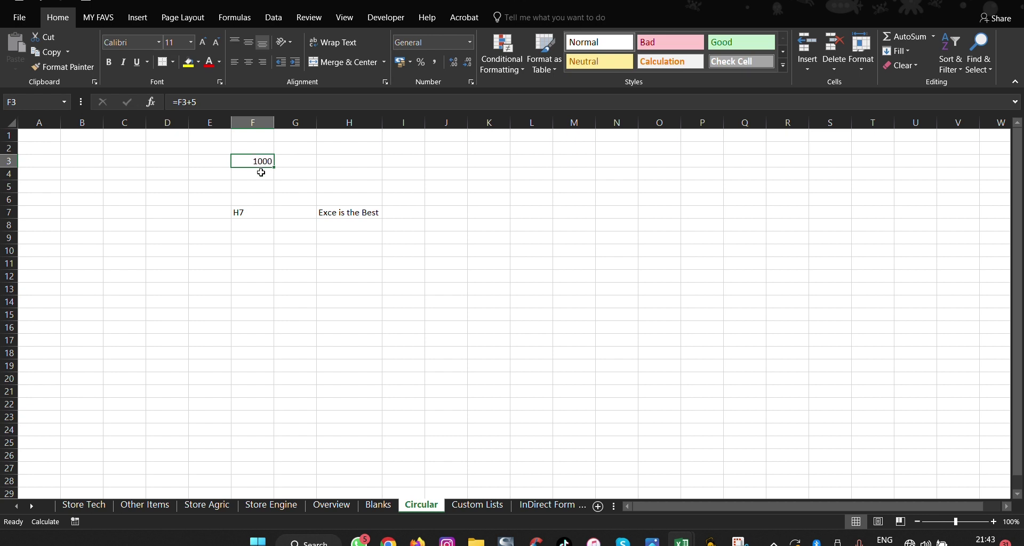
key(F9)
key(F9)
key(F9)
key(F9)
key(F9)
key(F9)
click(261, 172)
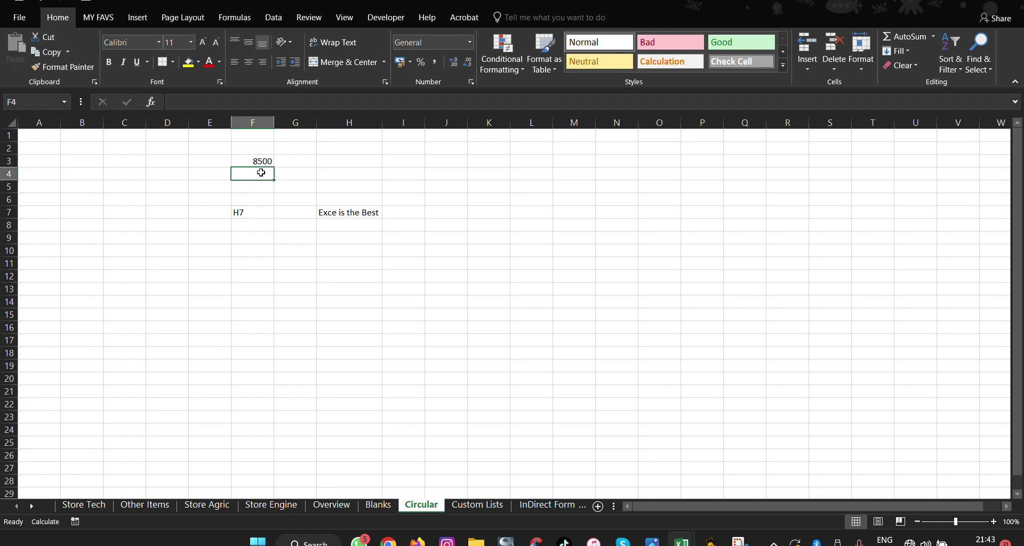
key(F9)
key(F9)
key(F9)
key(F9)
key(F9)
key(F9)
key(F9)
key(F9)
Fill the formula in F3 down through F22 and recalculate repeatedly so every filled cell iterates.
click(267, 161)
drag(274, 167, 281, 406)
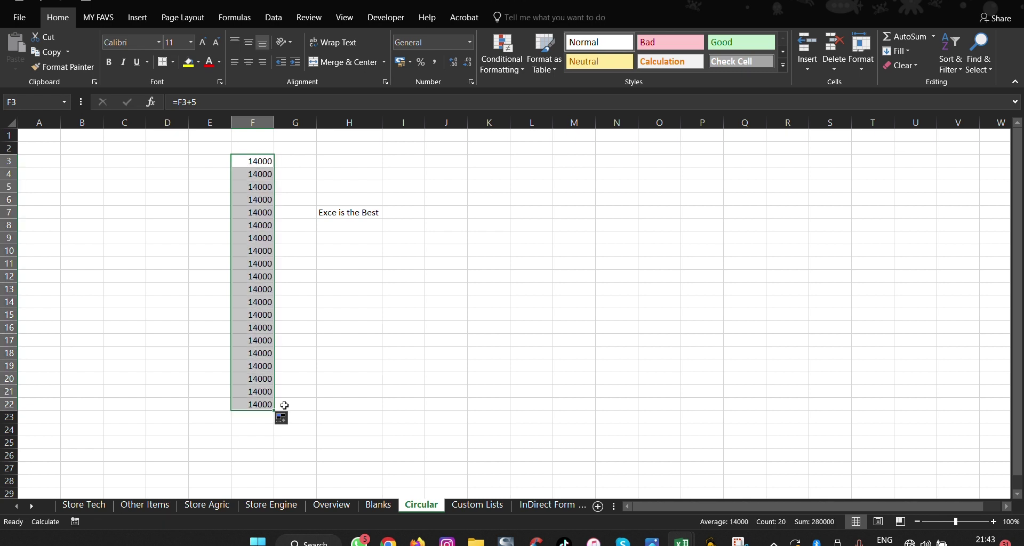
key(F9)
key(F9)
key(F9)
key(F9)
key(F9)
key(F9)
key(F9)
key(F9)
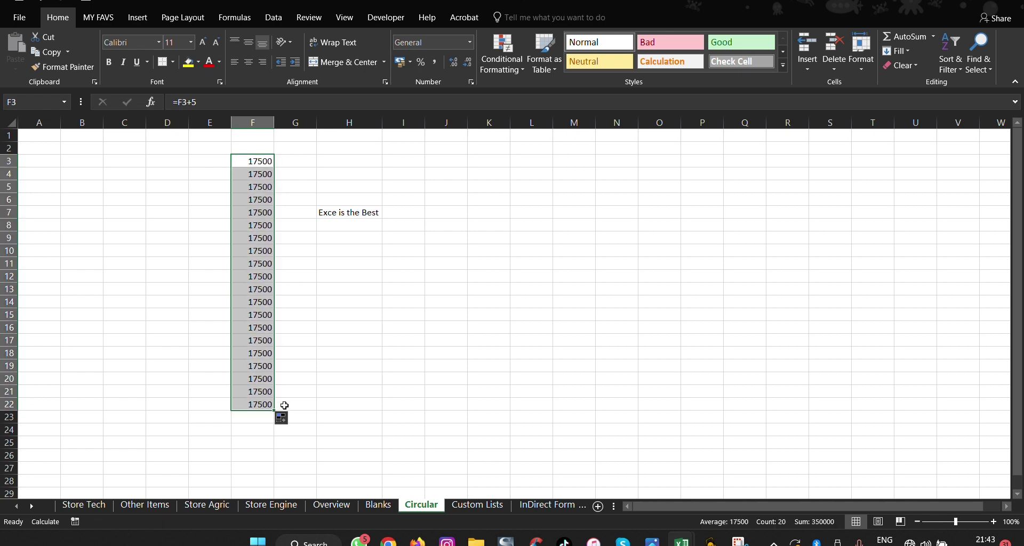
key(F9)
key(F9)
key(F9)
key(F9)
key(F9)
key(F9)
key(F9)
key(F9)
key(F9)
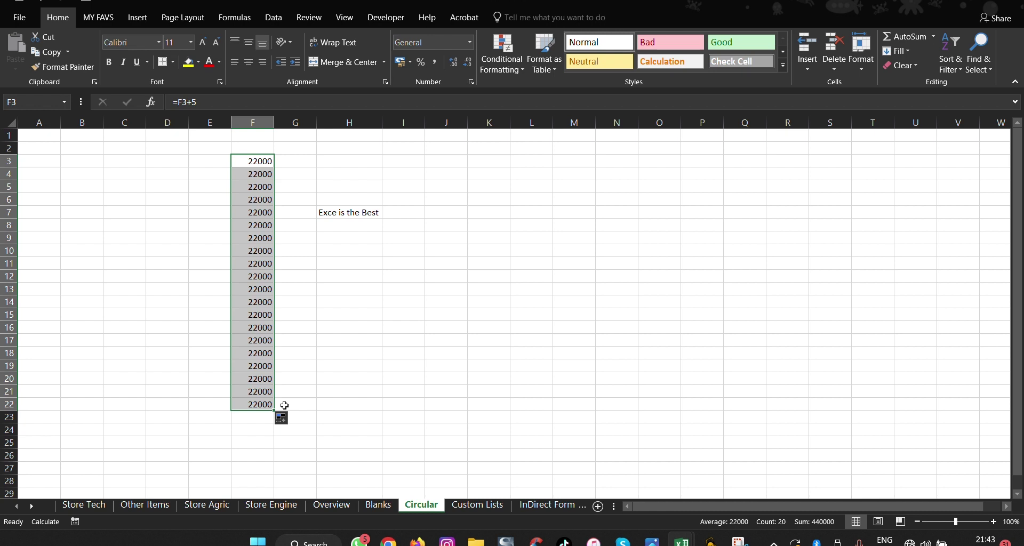
key(F9)
key(F9)
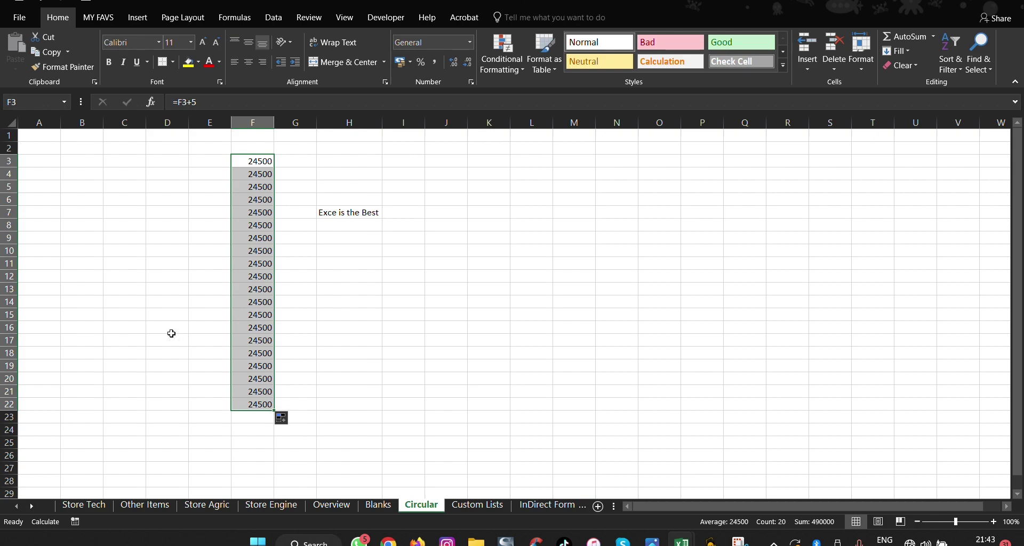
Set the AutoRecover save interval to 1 minute in the Save section of Excel Options and apply it.
click(25, 19)
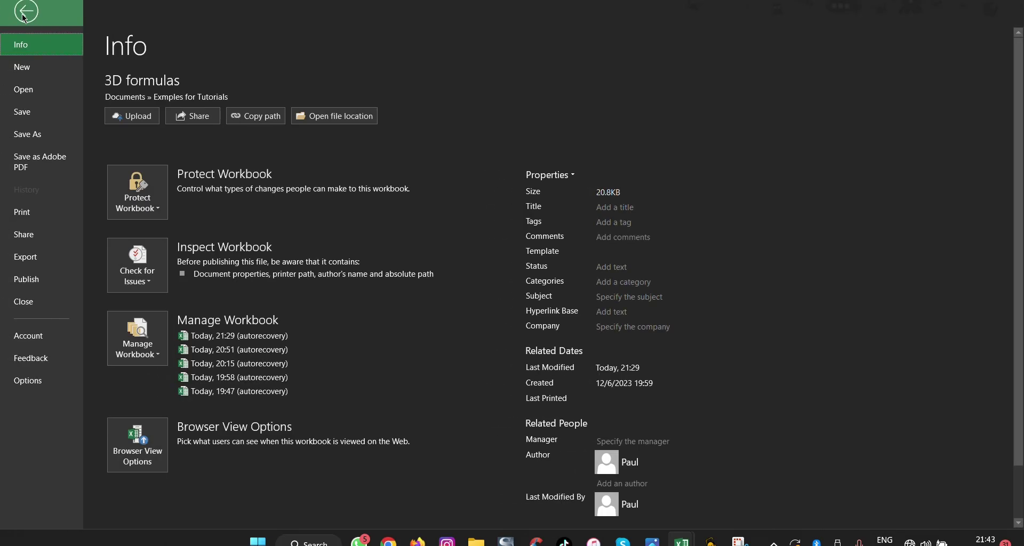
click(23, 380)
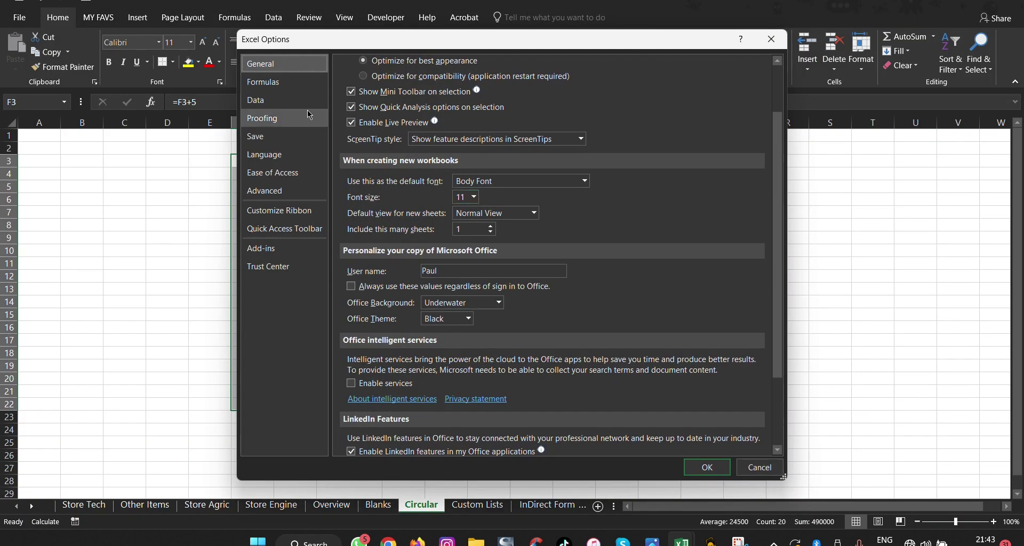
click(267, 137)
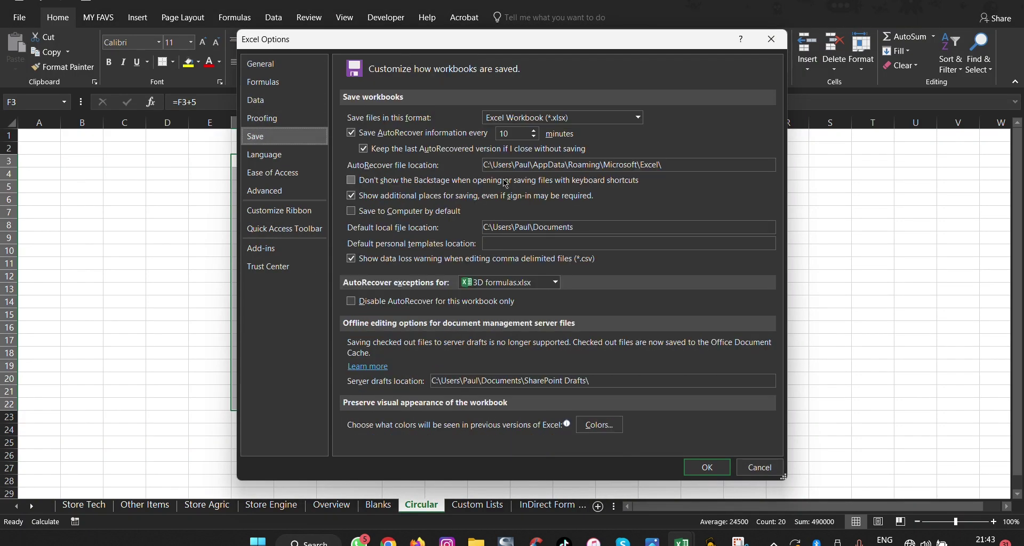
double_click(504, 133)
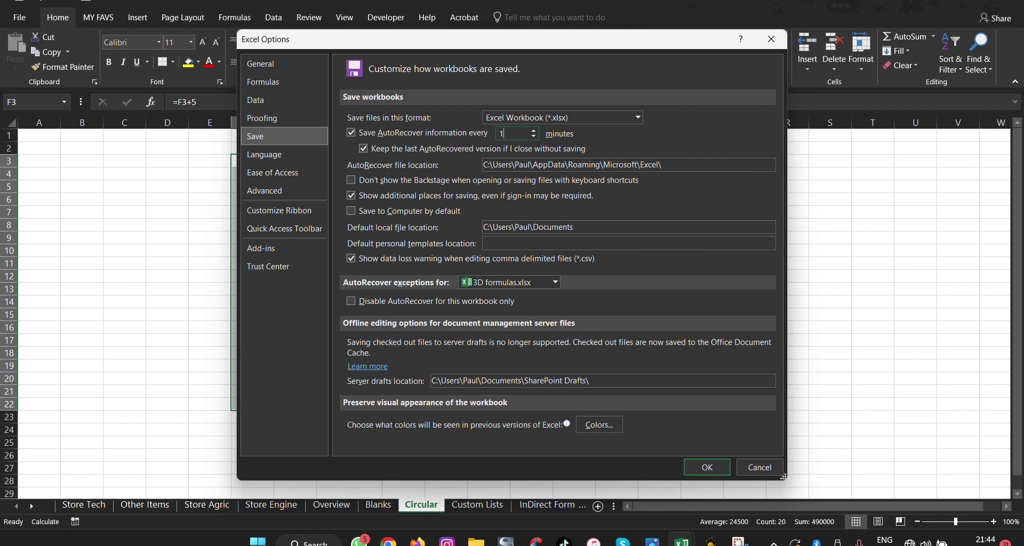
click(701, 472)
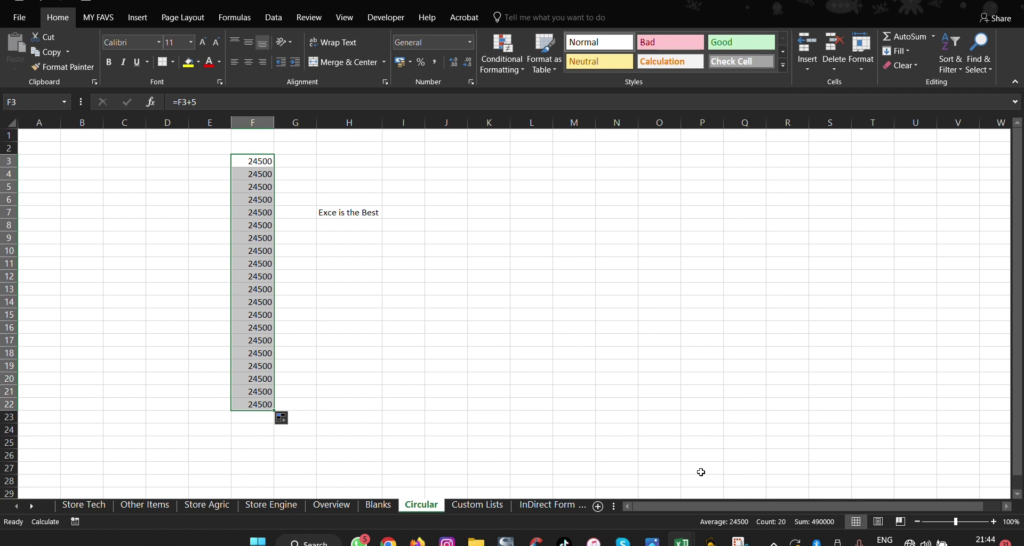
On the Custom Lists sheet, enter Jan in cell G4 and fill the month series down to G16.
click(504, 506)
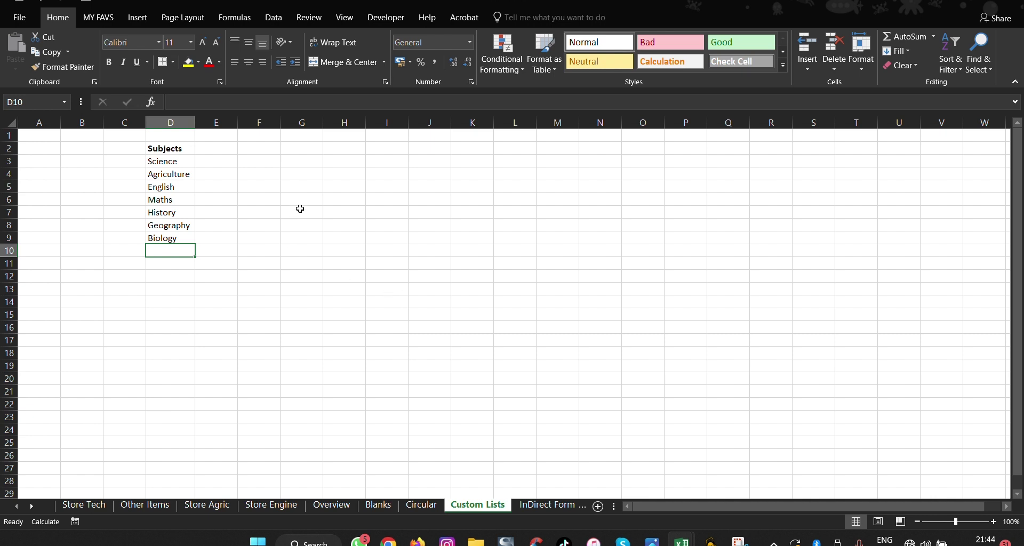
click(308, 176)
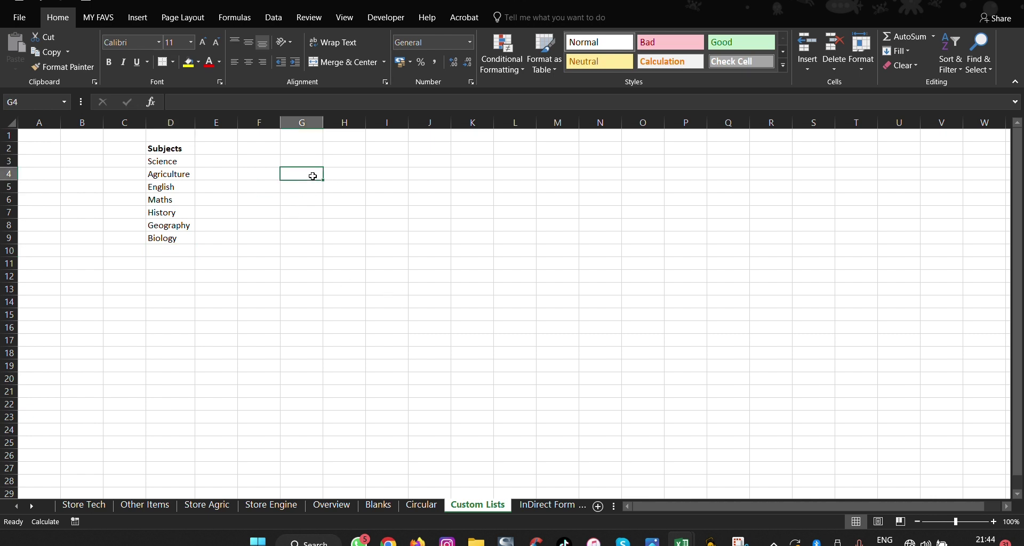
text(Jan)
key(Return)
click(311, 173)
drag(323, 181, 322, 334)
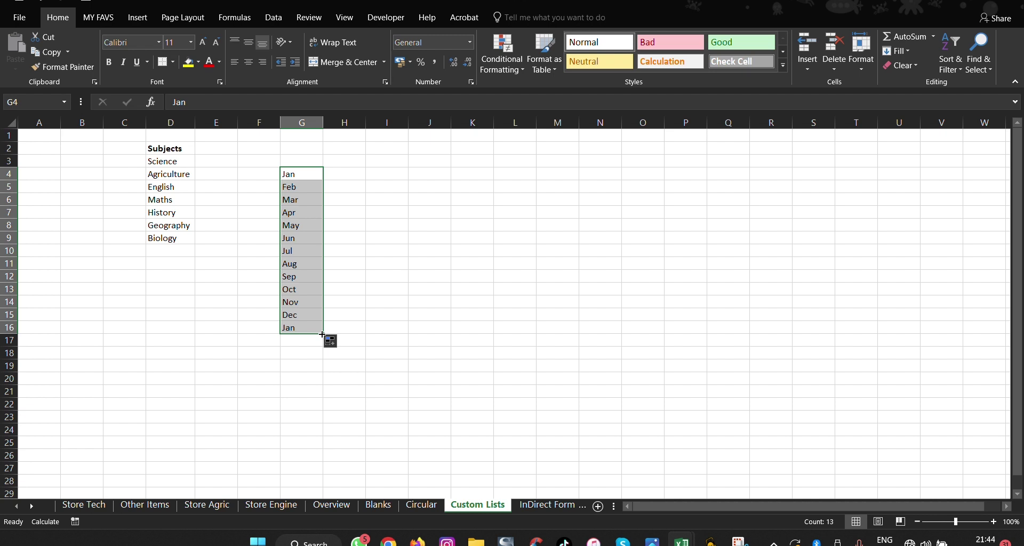
Open the Advanced section of Excel Options and go to the display options for the worksheet.
click(24, 19)
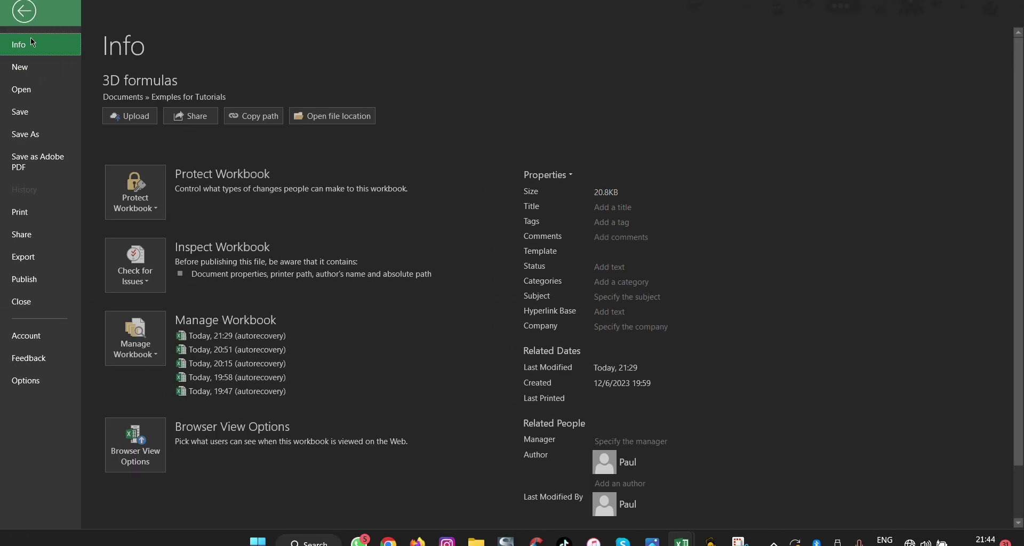
click(35, 383)
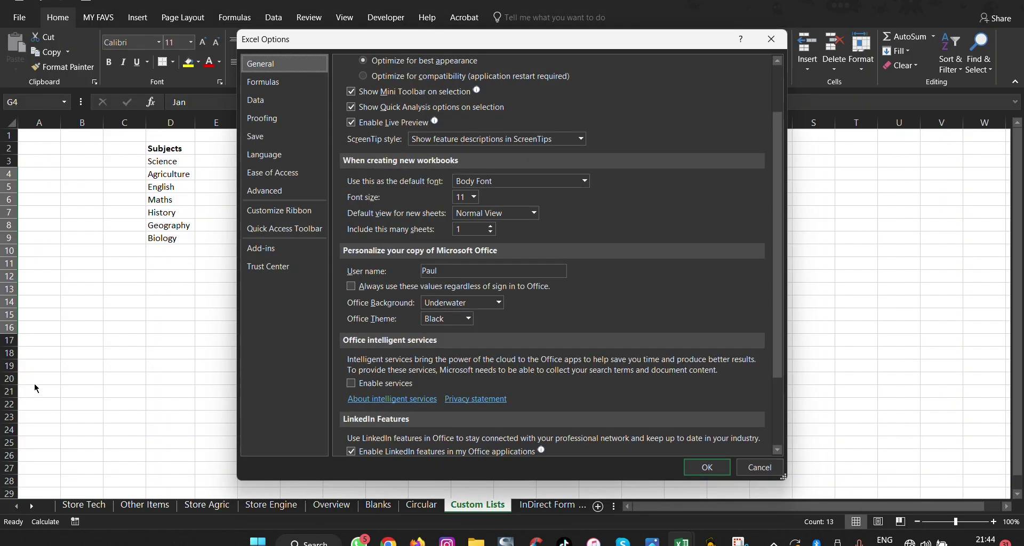
click(267, 191)
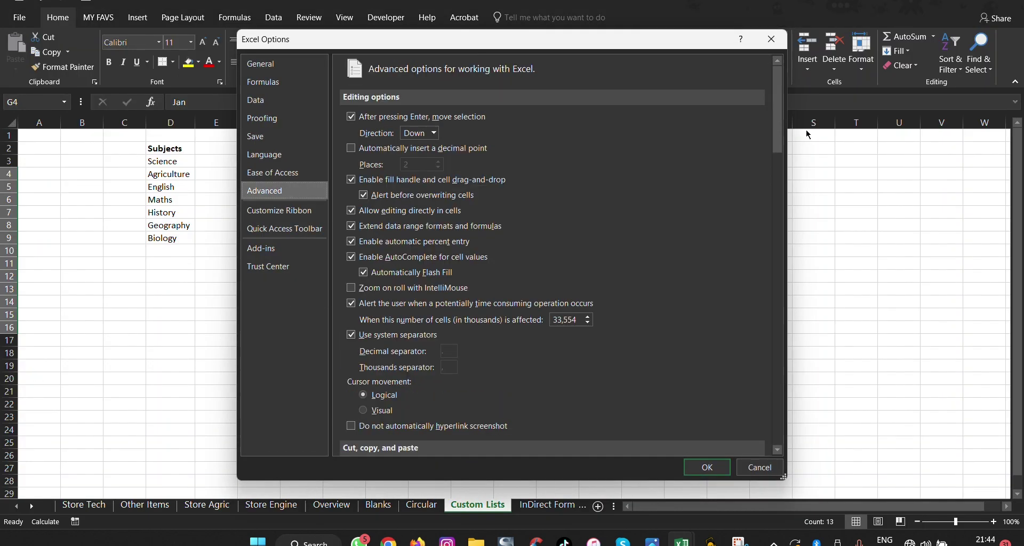
drag(774, 98, 760, 316)
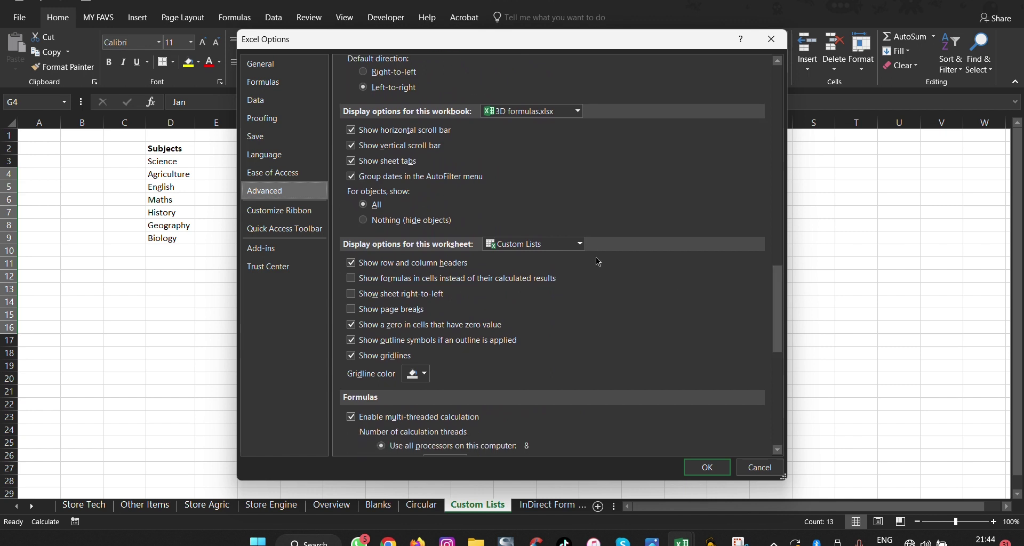
click(580, 244)
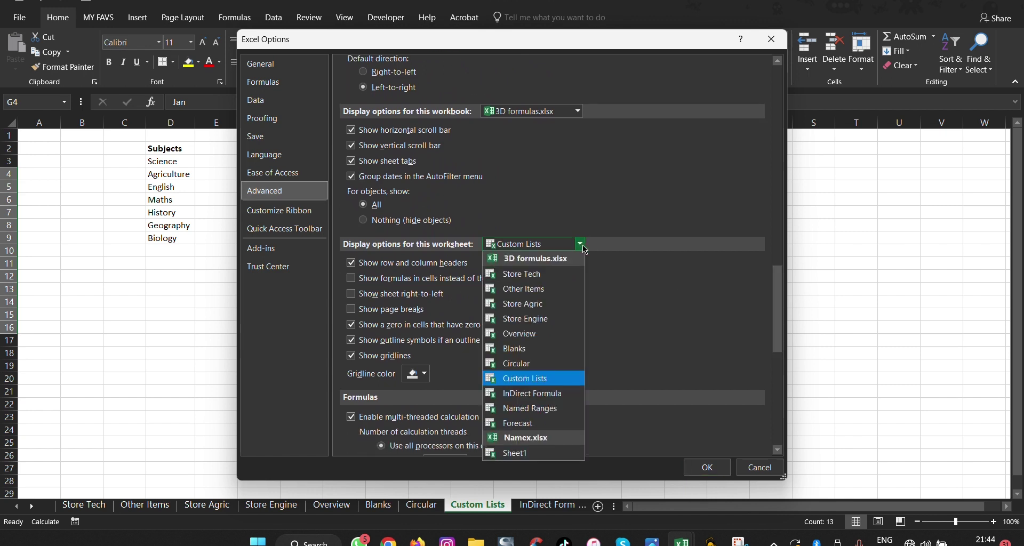
click(530, 379)
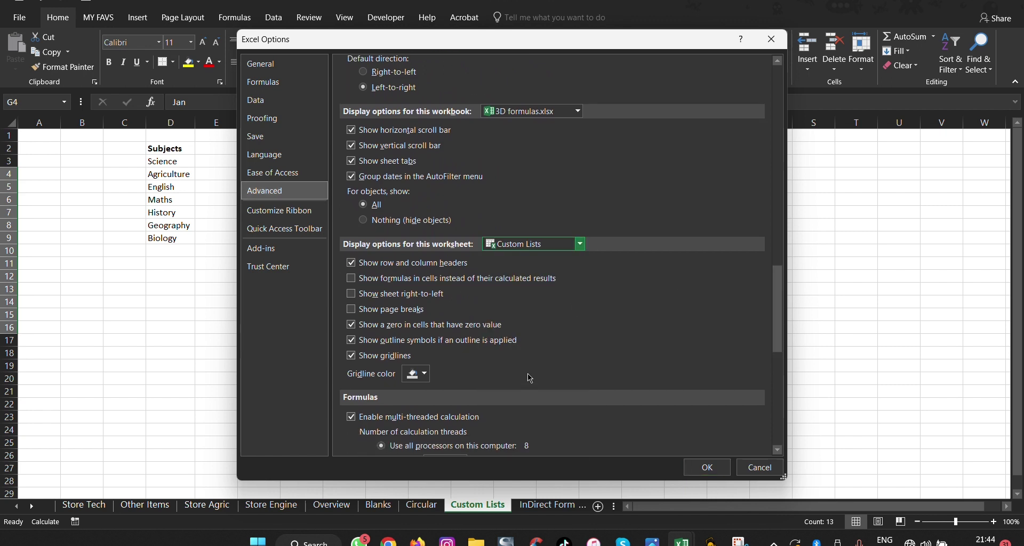
click(514, 249)
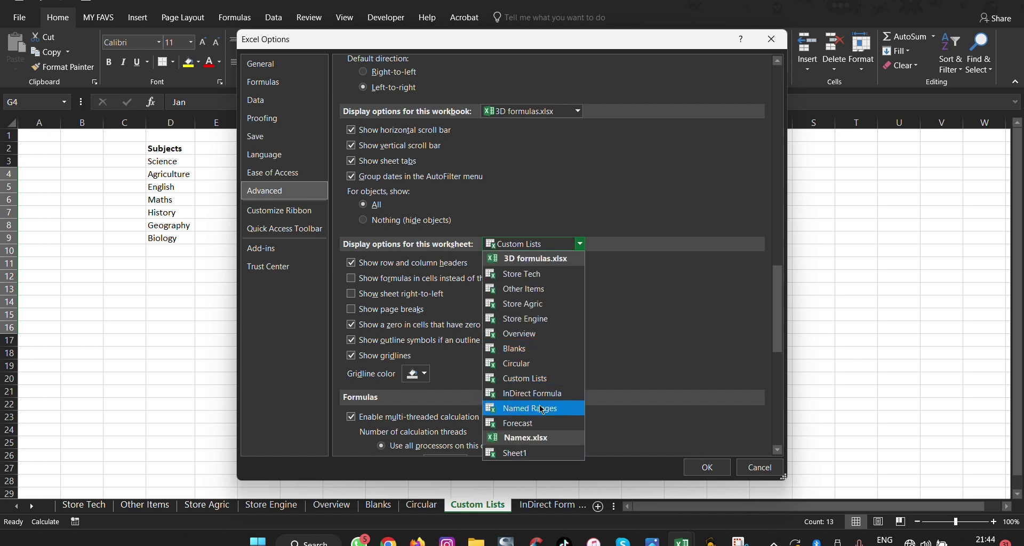
click(673, 350)
Open the custom lists editor from the General advanced options and set its import range to the subjects in D3:D9.
drag(778, 316, 765, 411)
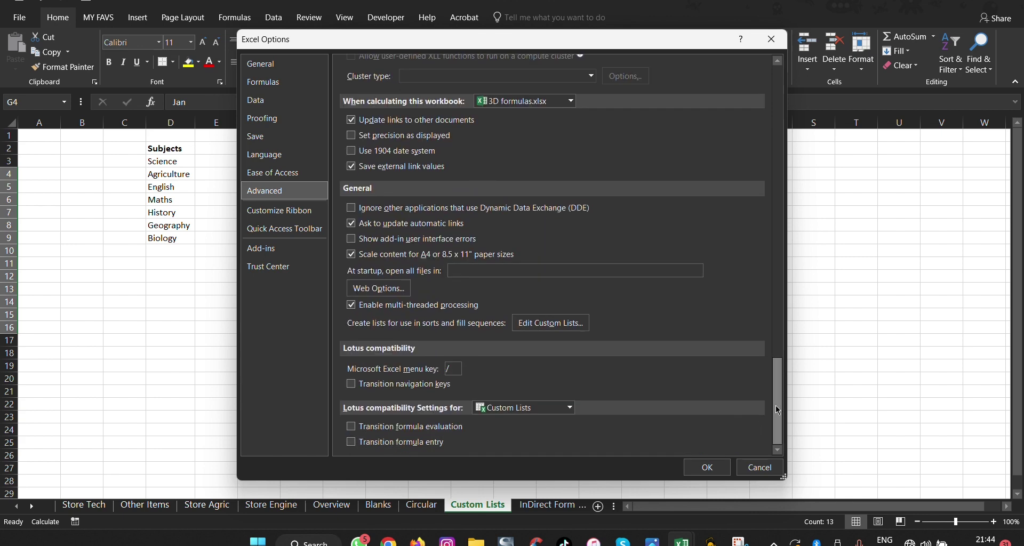
click(571, 324)
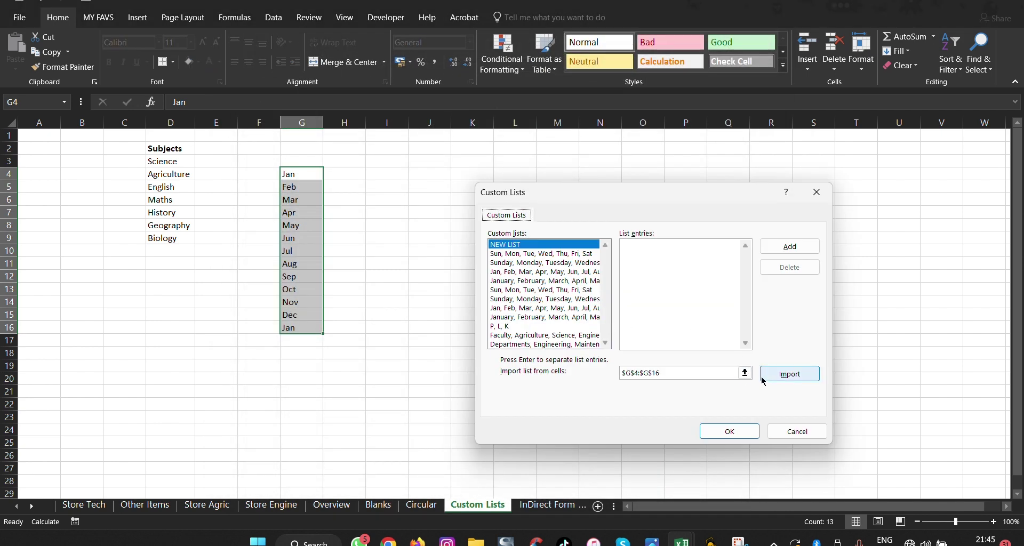
click(661, 373)
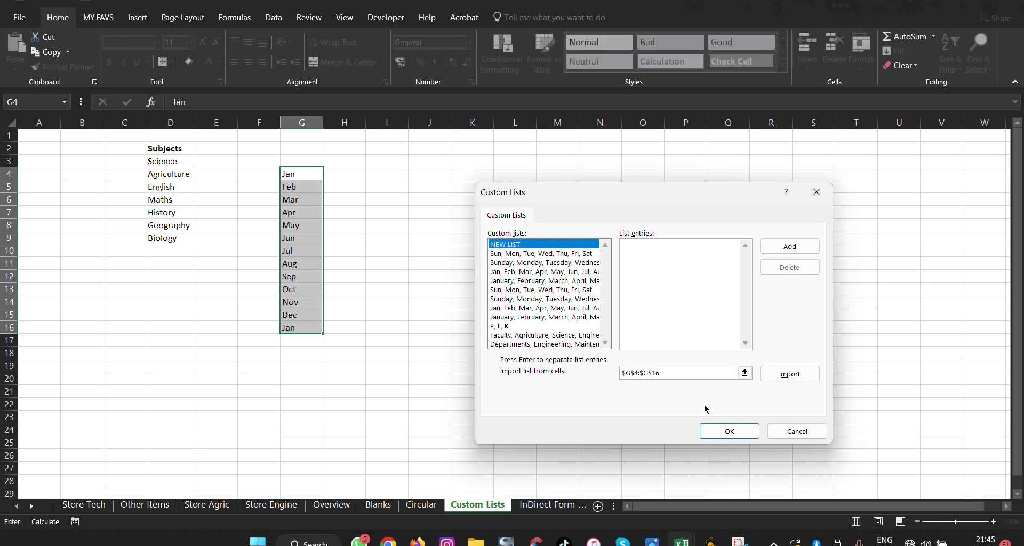
click(745, 373)
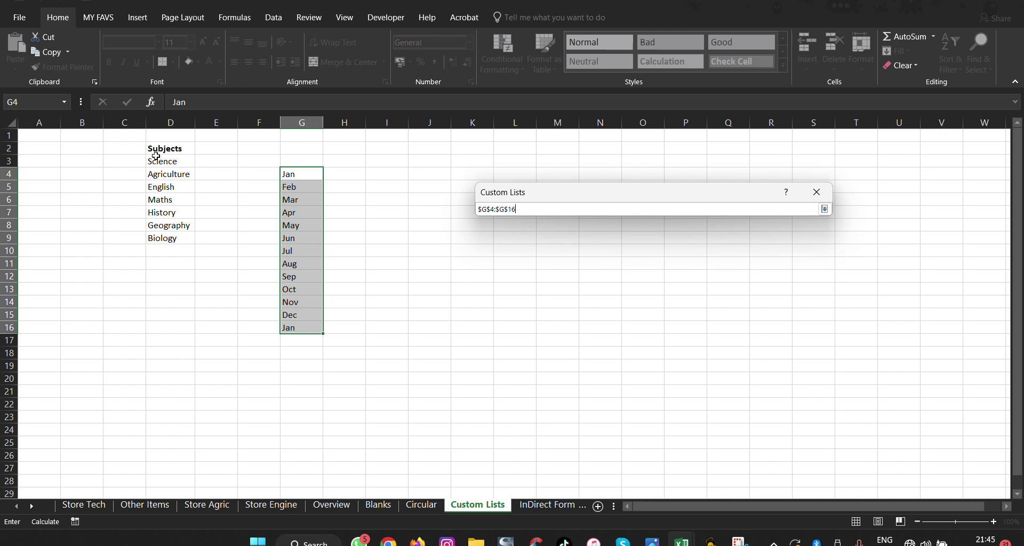
drag(155, 155, 165, 236)
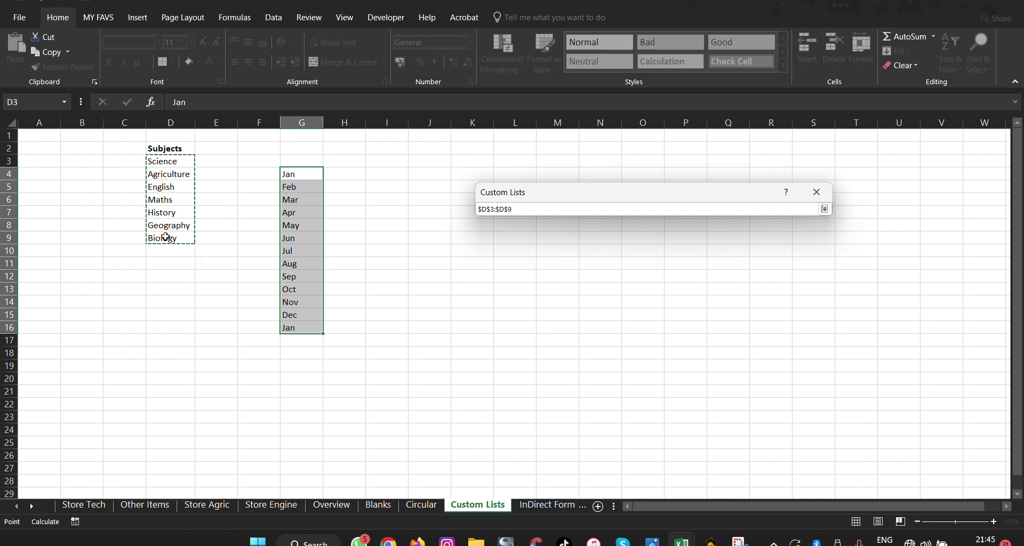
click(825, 209)
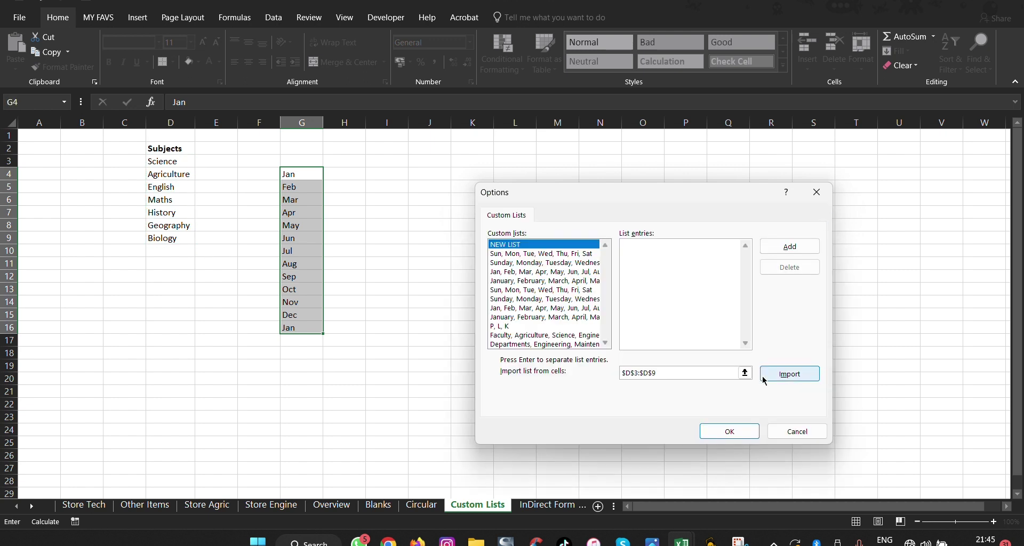
Import the subjects range as a new custom list, add it, and confirm the Custom Lists and Excel Options dialogs.
click(785, 376)
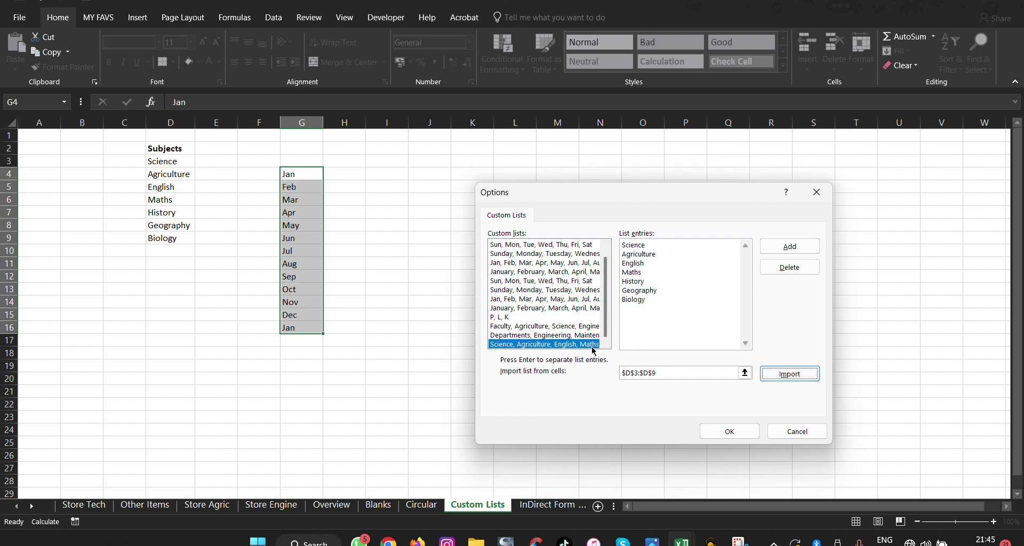
click(790, 246)
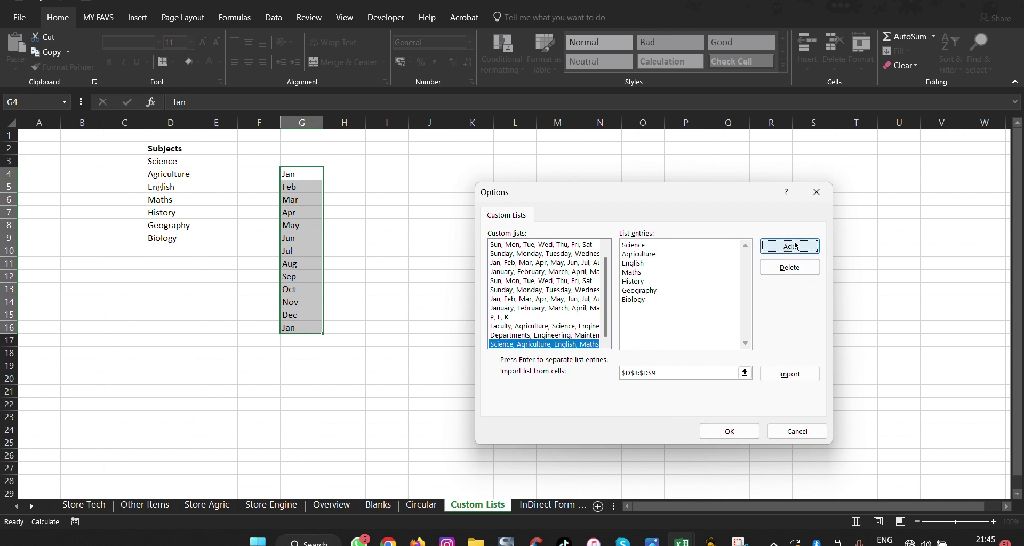
click(741, 435)
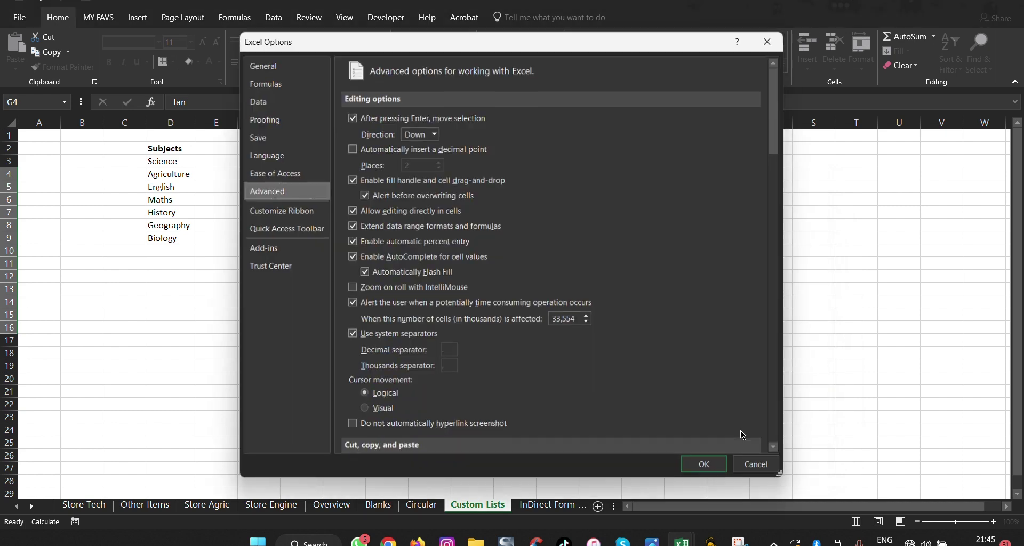
click(709, 466)
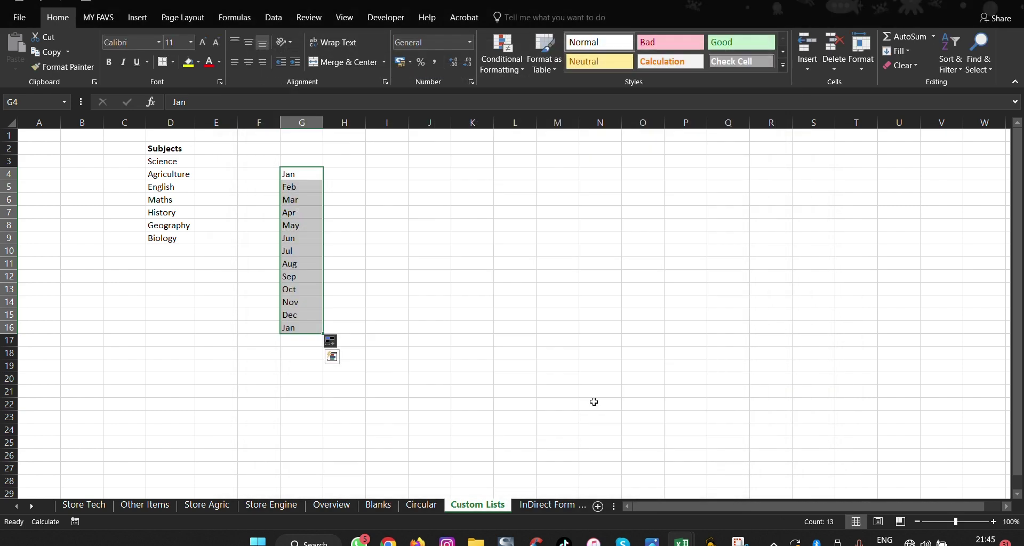
Enter Science in cell N11 and fill the custom subject list down to N17.
click(599, 267)
text(Science)
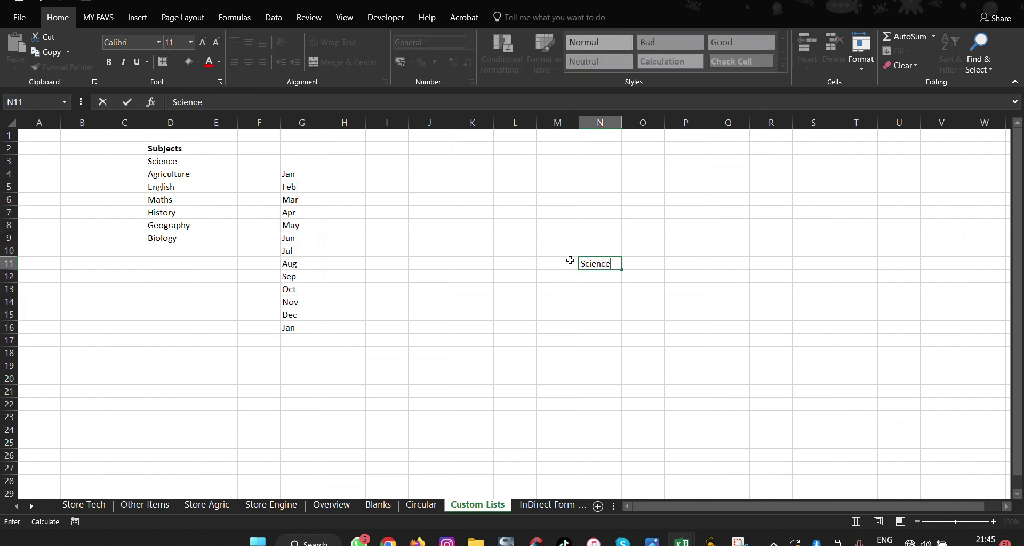
click(570, 261)
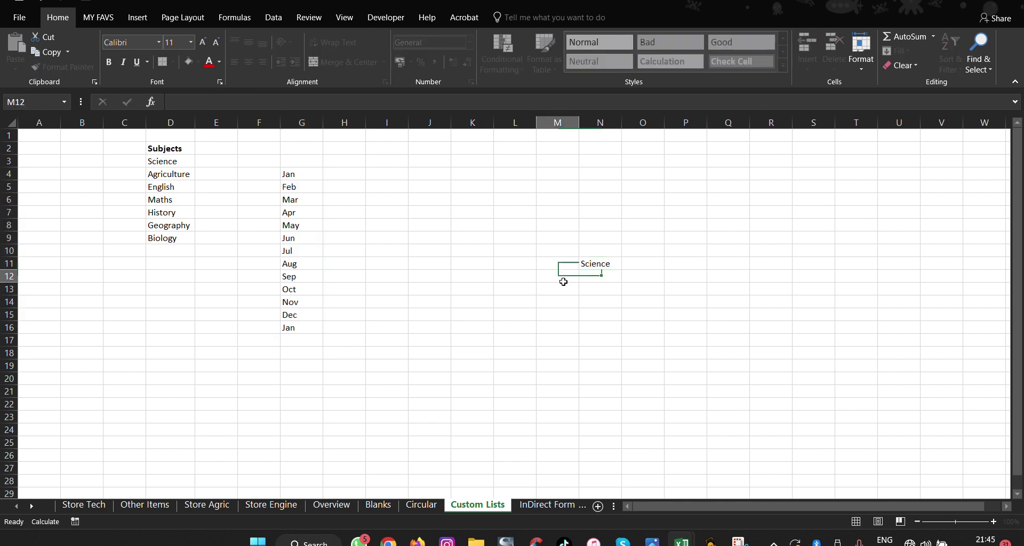
click(603, 264)
drag(621, 270, 624, 342)
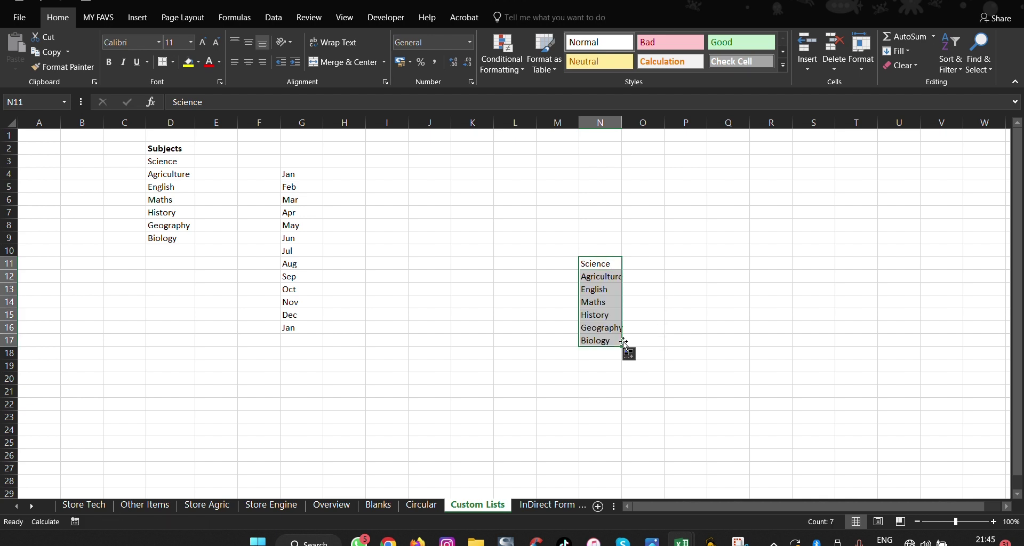
click(595, 382)
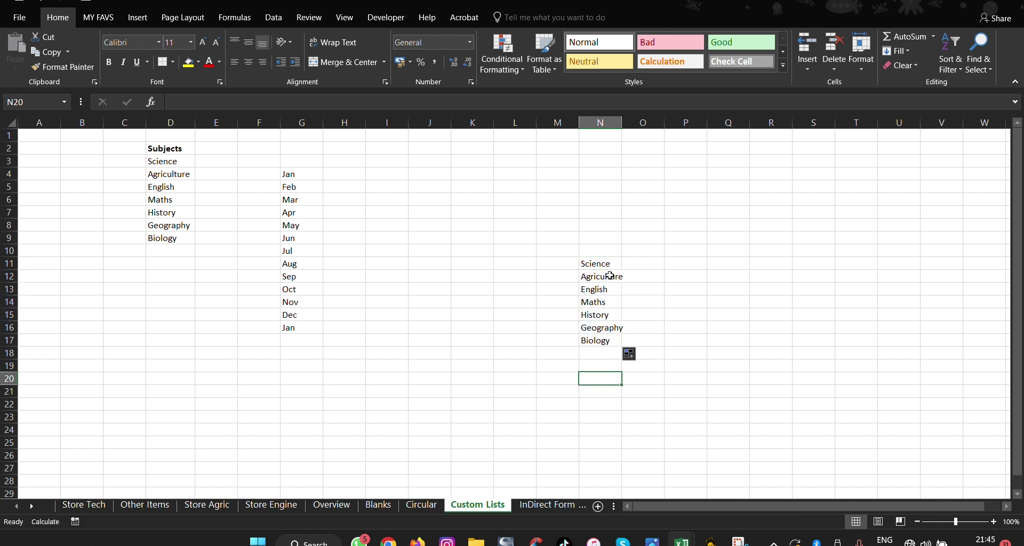
Enter Maths in cell K10 and fill the custom subject list down to K21.
click(457, 252)
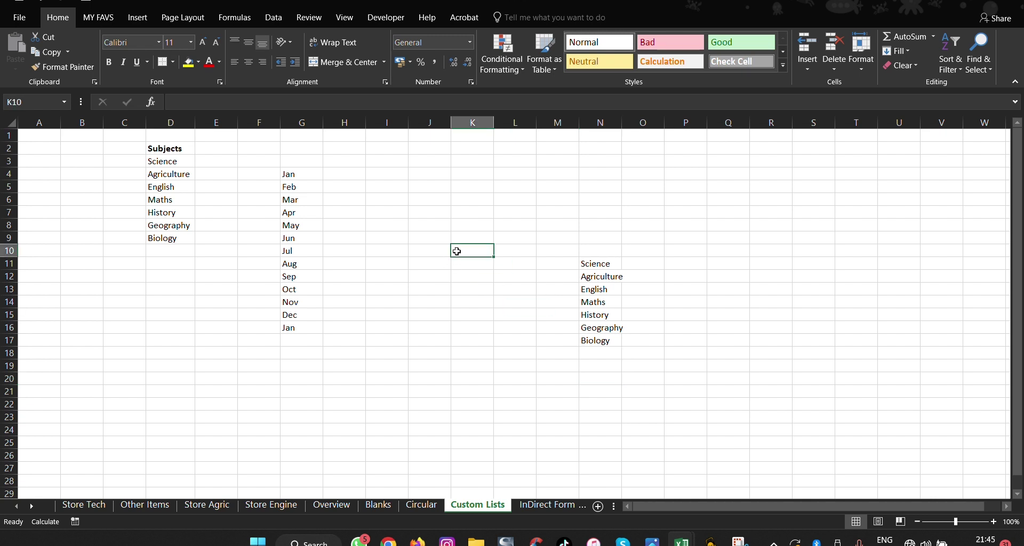
text(Maths)
key(Return)
click(486, 248)
drag(493, 257, 491, 399)
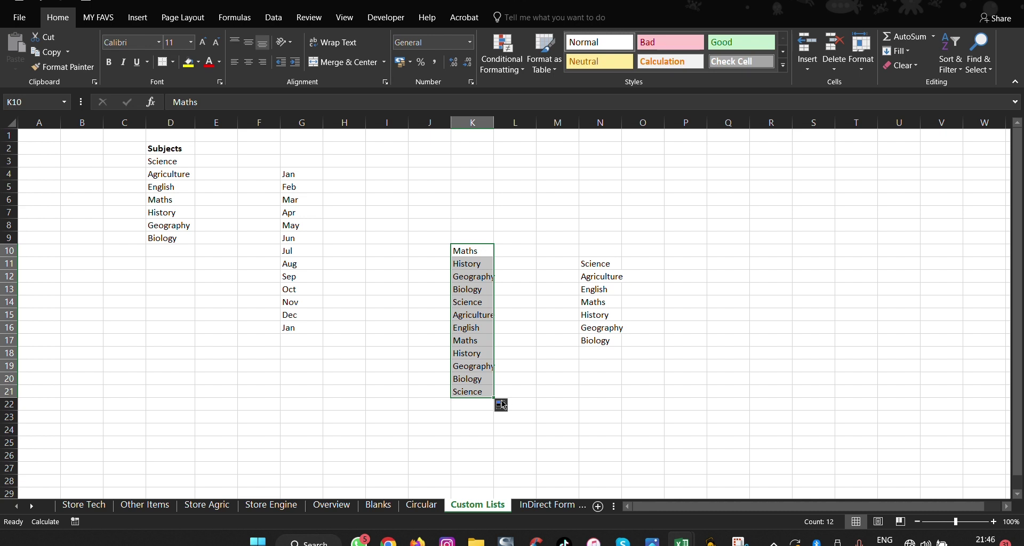
Insert a form-control check box on the Custom Lists sheet over about M3:N5, above the science subject list.
click(385, 18)
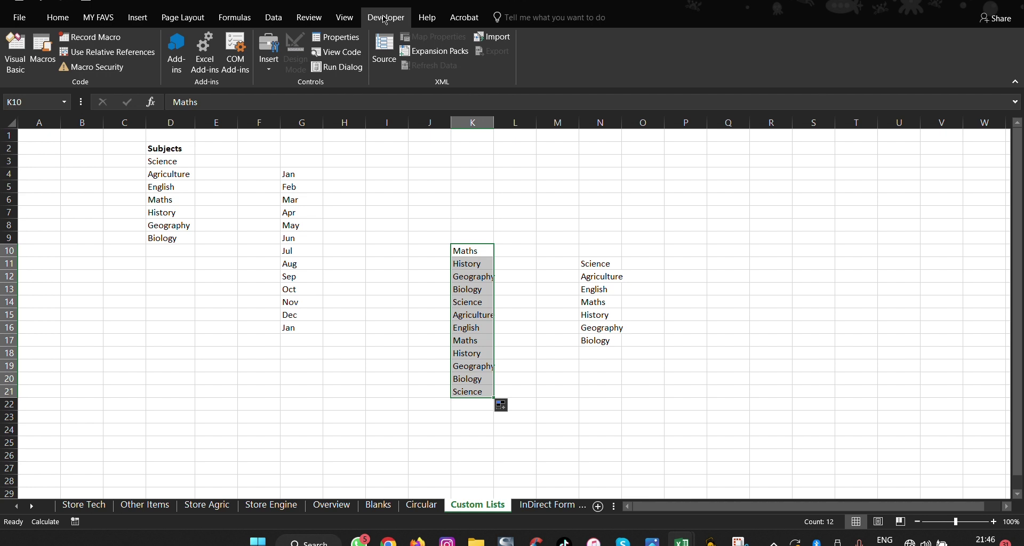
click(266, 74)
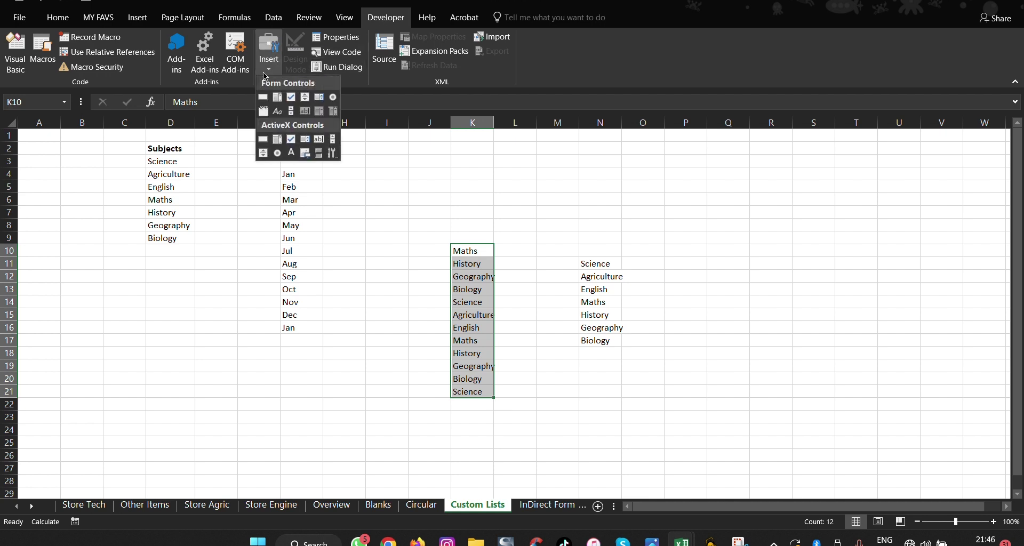
click(291, 97)
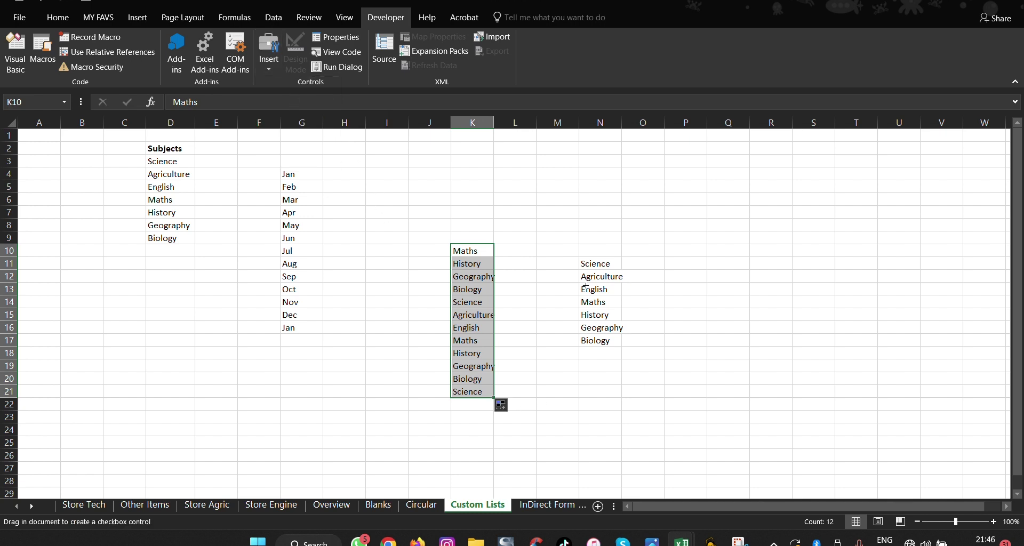
drag(531, 164, 606, 192)
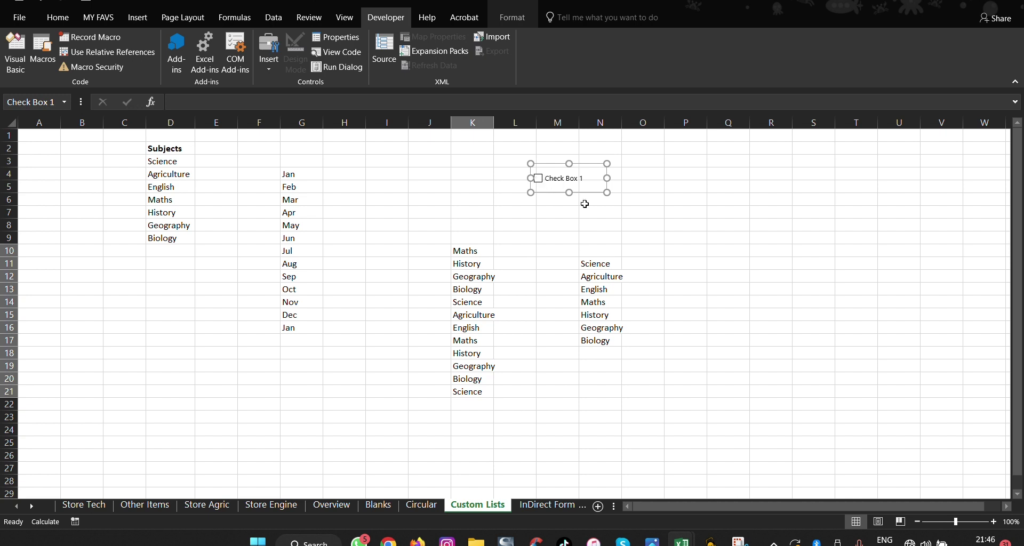
click(618, 222)
Insert an ActiveX option button on the sheet over about I4:J9, beside the month series.
click(269, 58)
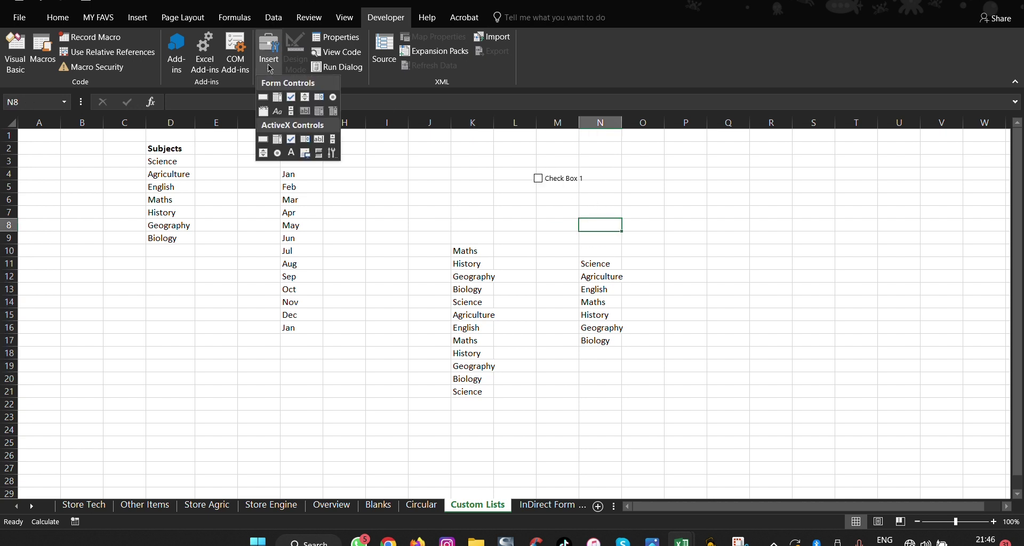
click(277, 154)
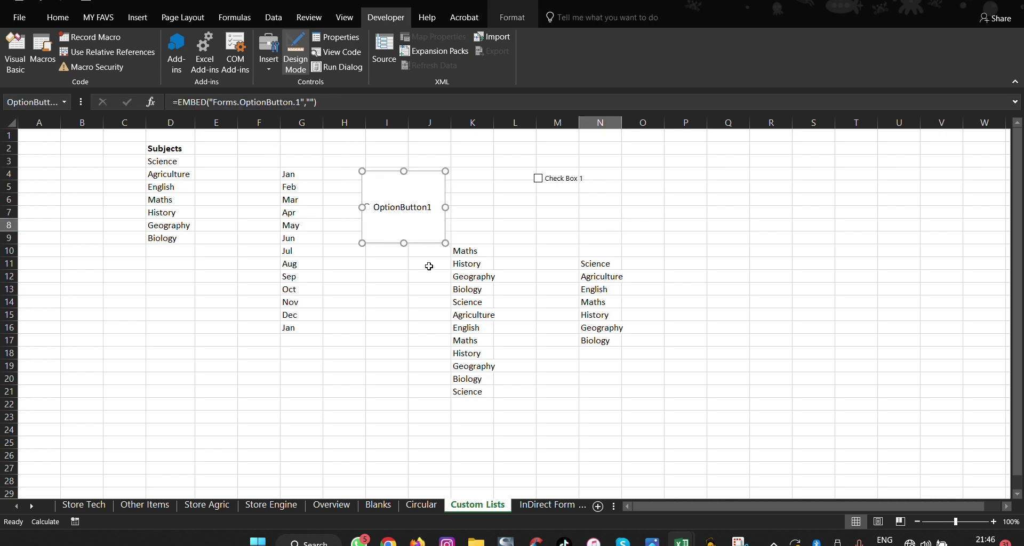
click(42, 54)
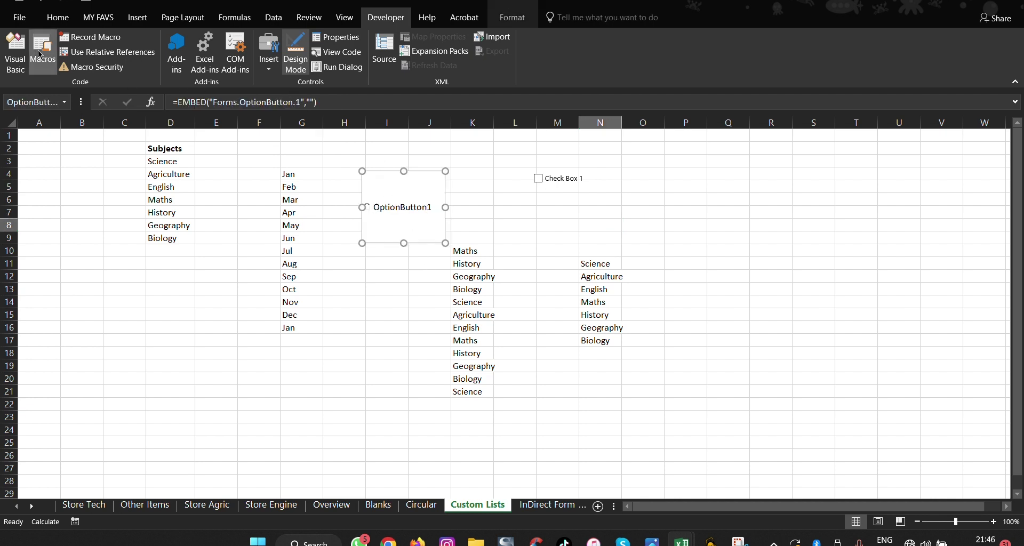
click(769, 428)
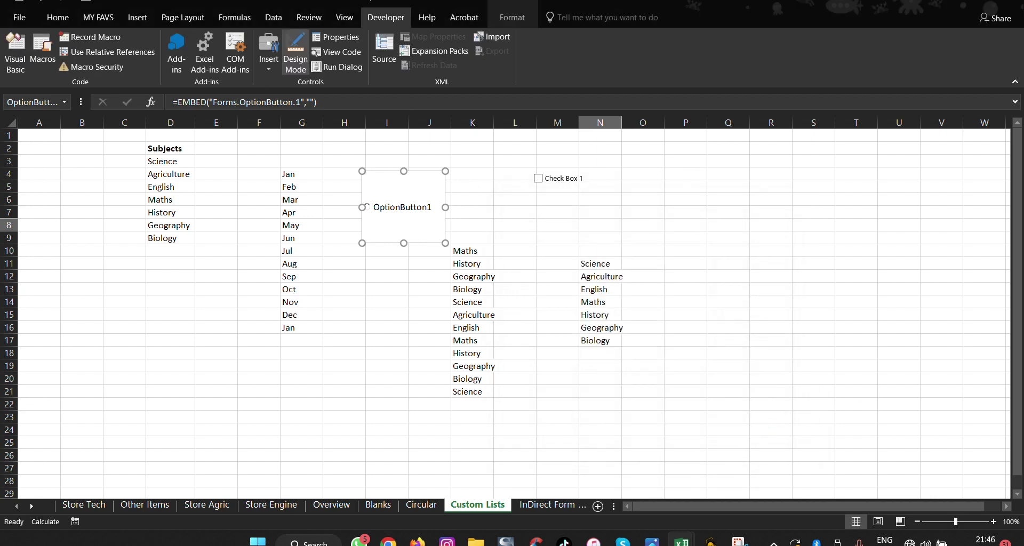
Hide the Developer tab through the ribbon customization options and confirm.
click(20, 20)
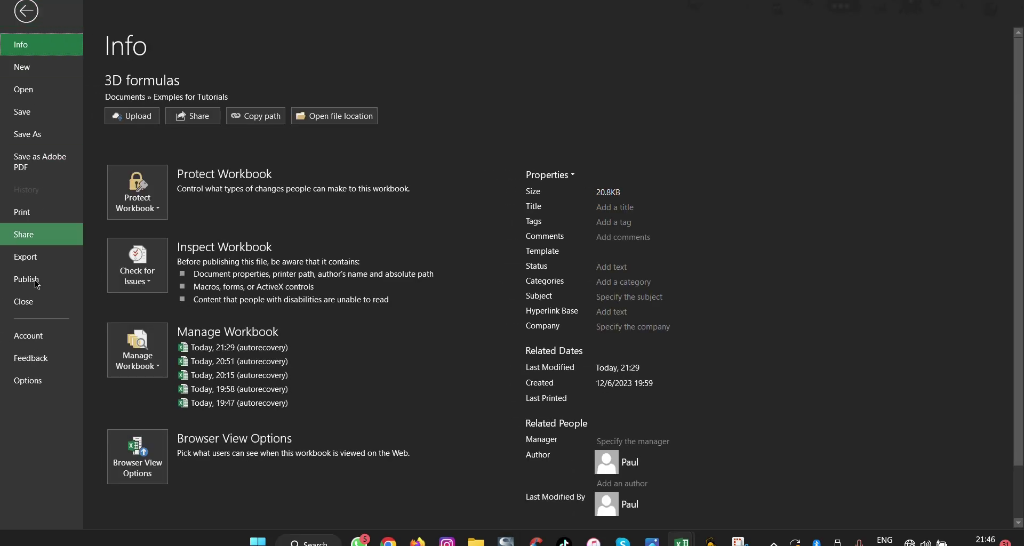
click(30, 381)
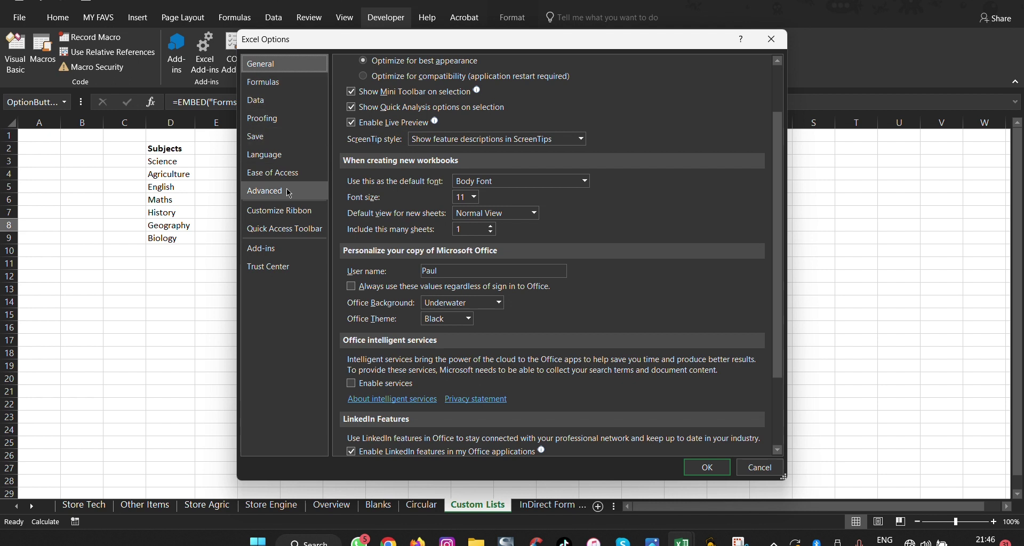
click(290, 211)
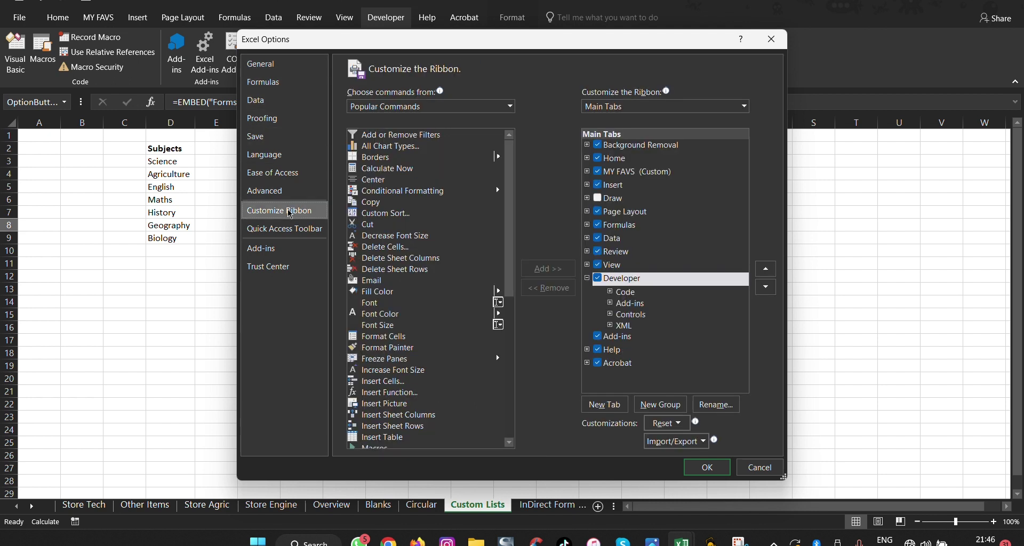
click(598, 279)
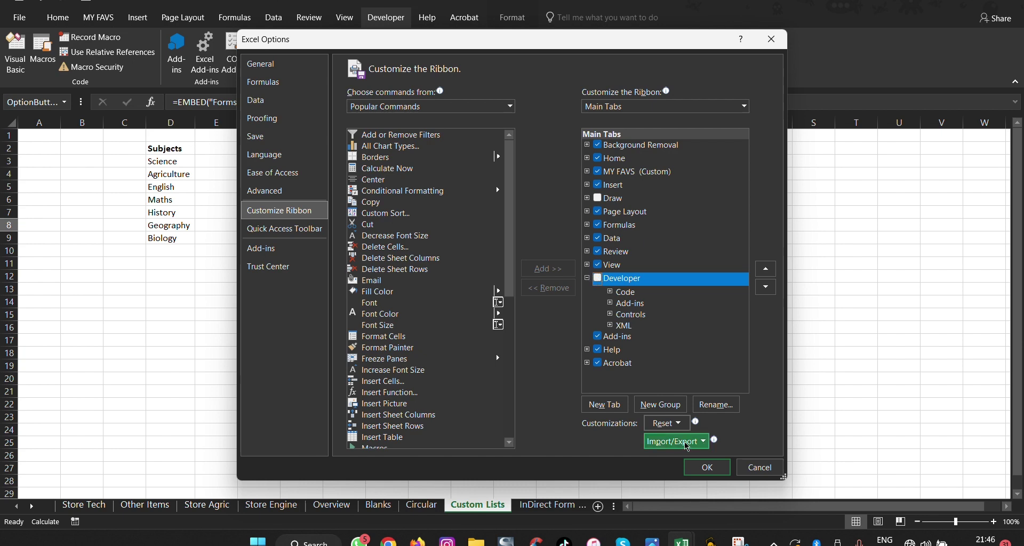
click(707, 467)
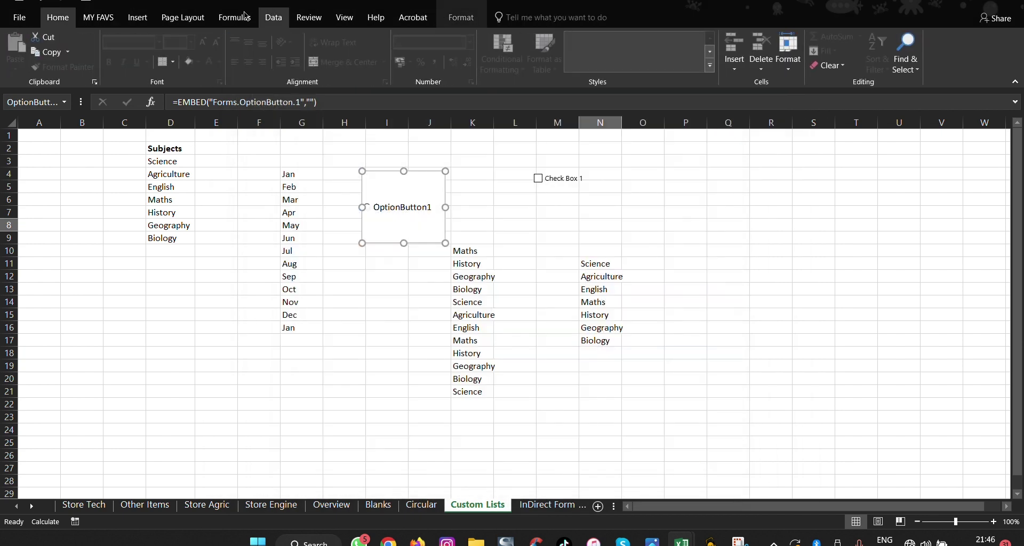
Enable the Developer tab in the ribbon customization options, confirm, and display its commands.
click(19, 17)
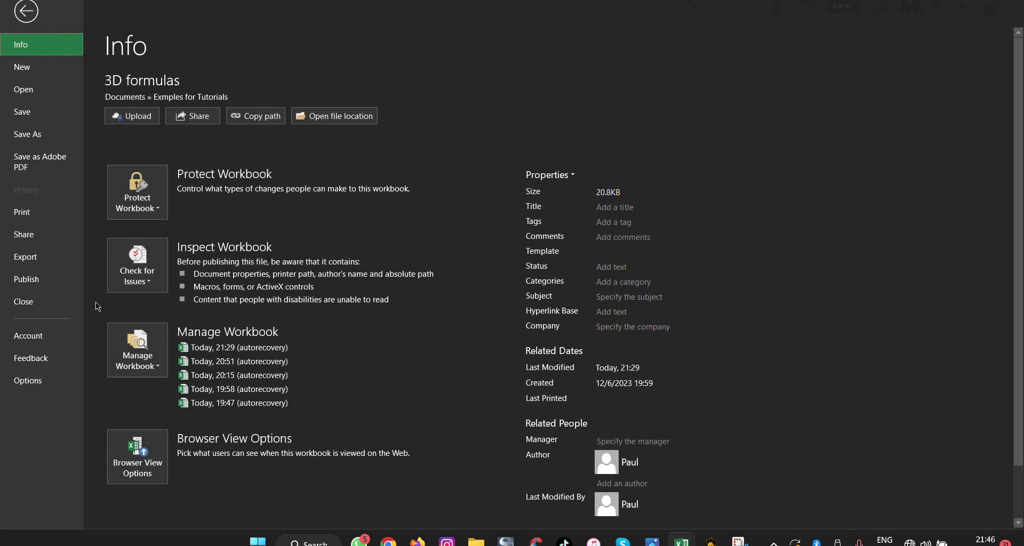
click(50, 380)
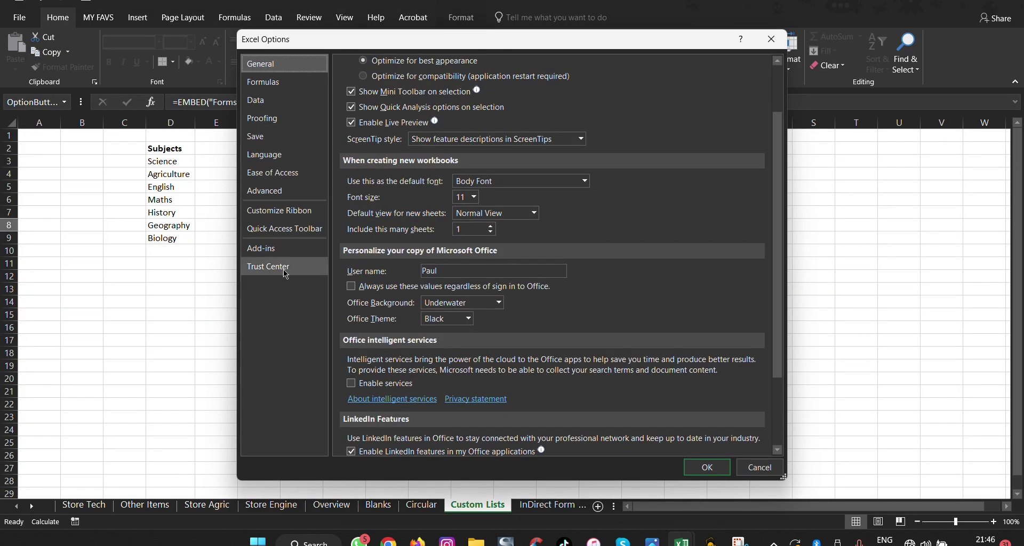
click(288, 212)
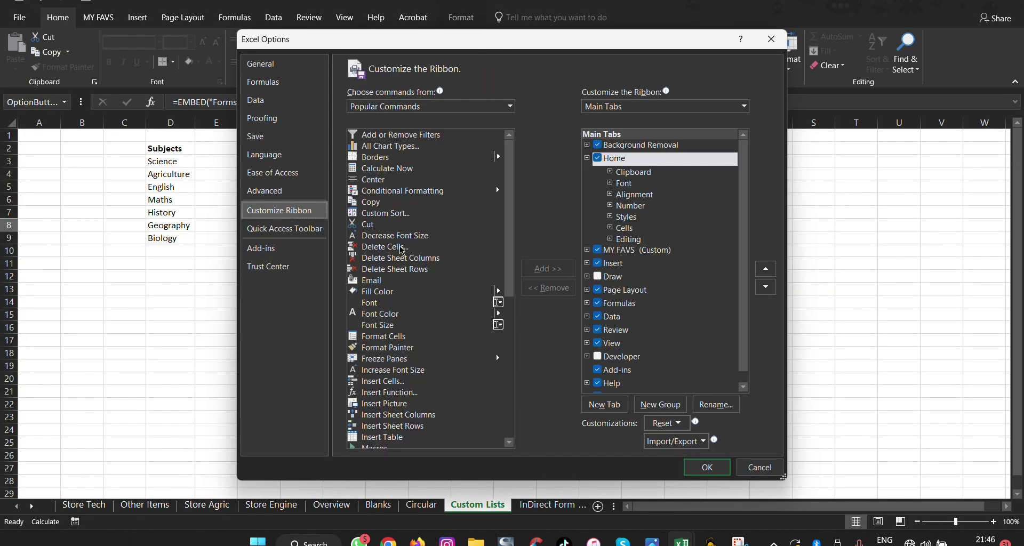
click(598, 357)
click(694, 466)
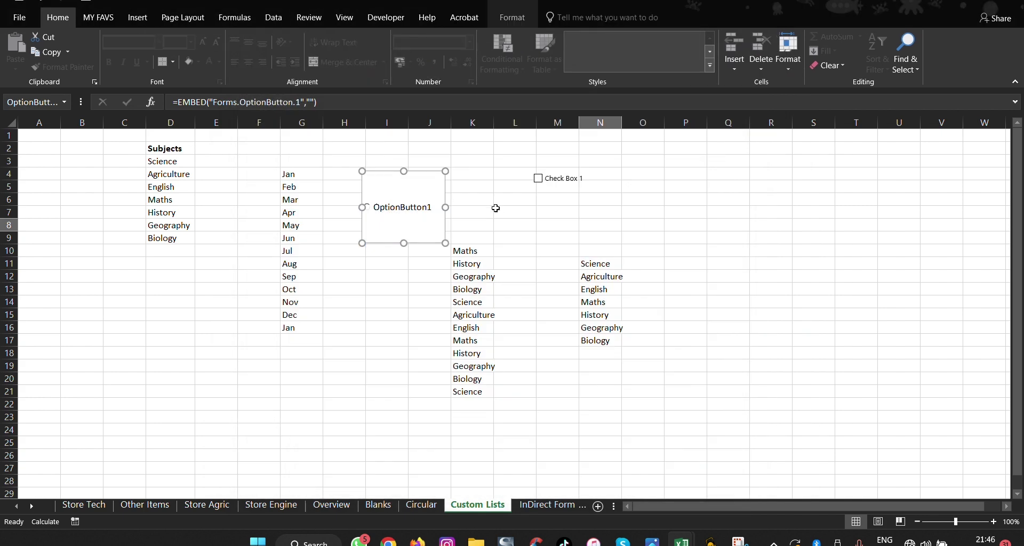
click(393, 19)
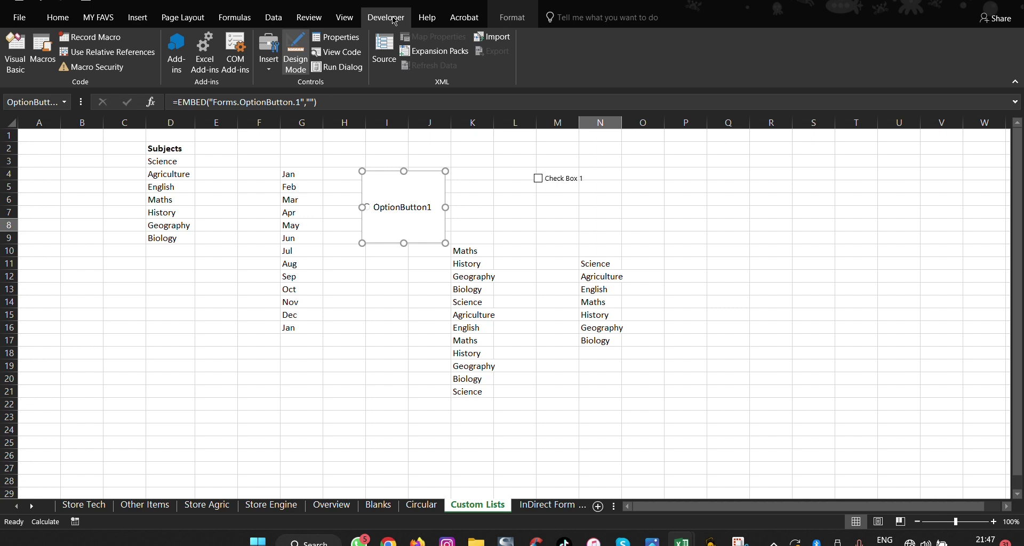
Examine the workbook's advanced properties, covering the summary, statistics, contents and custom details, and close the dialog.
click(22, 18)
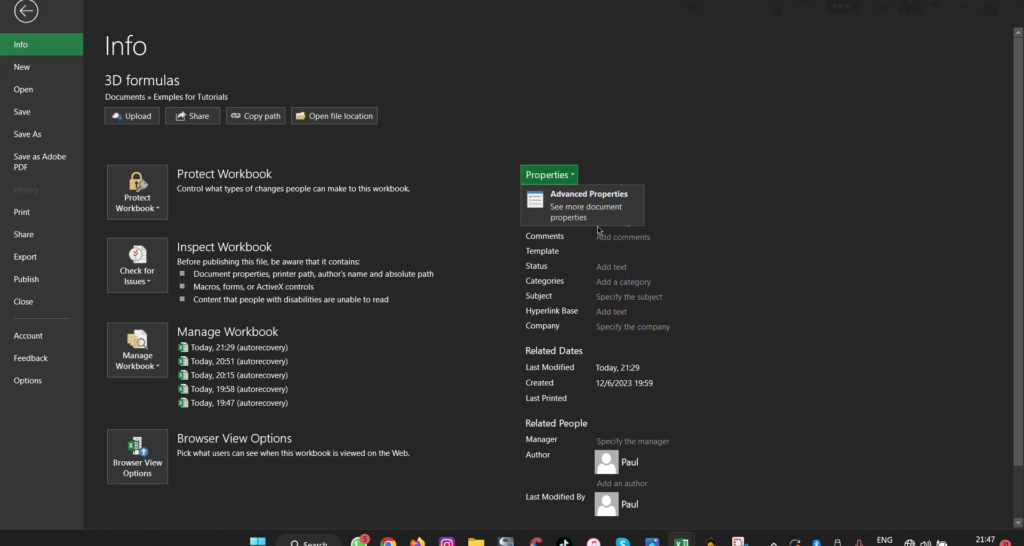
click(599, 219)
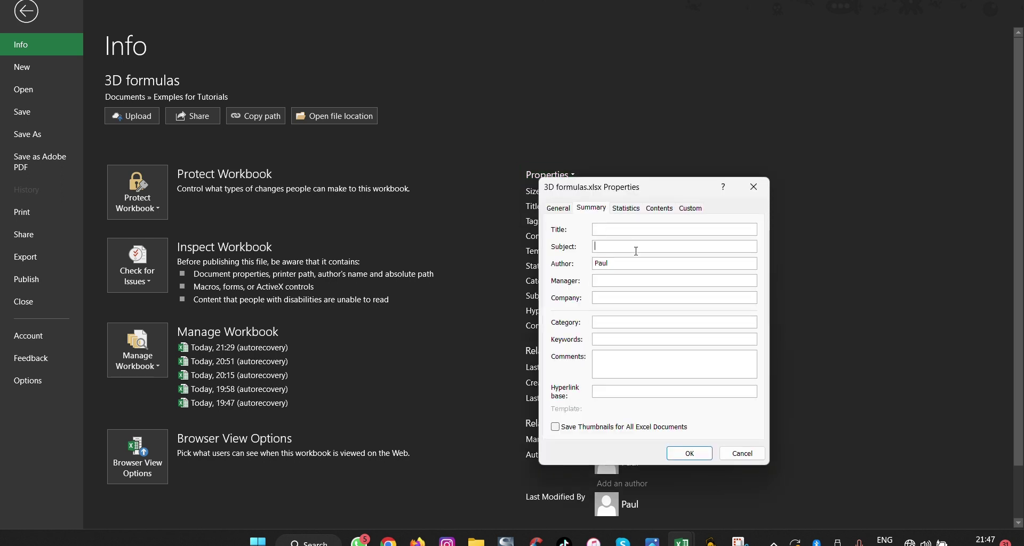
click(606, 280)
click(625, 209)
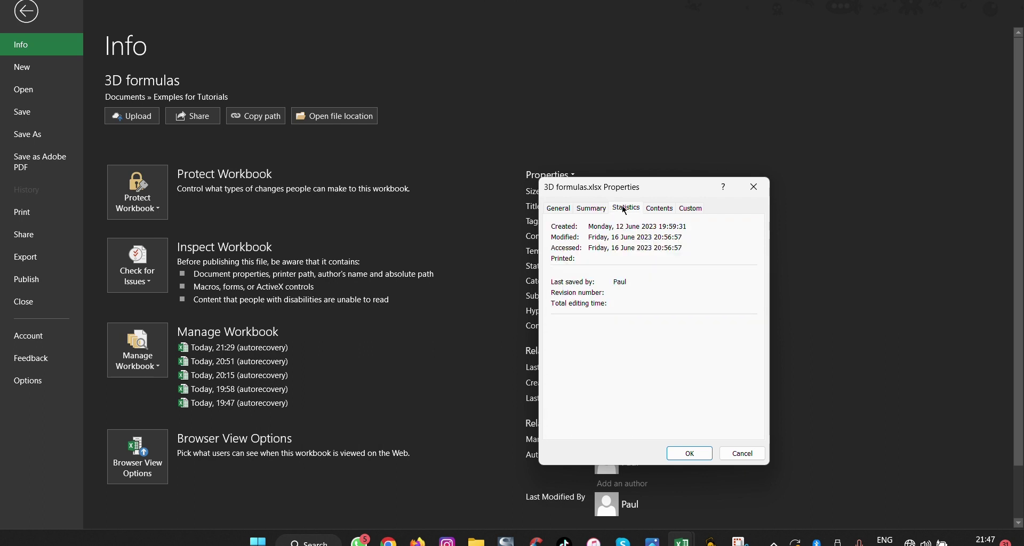
click(661, 209)
click(685, 211)
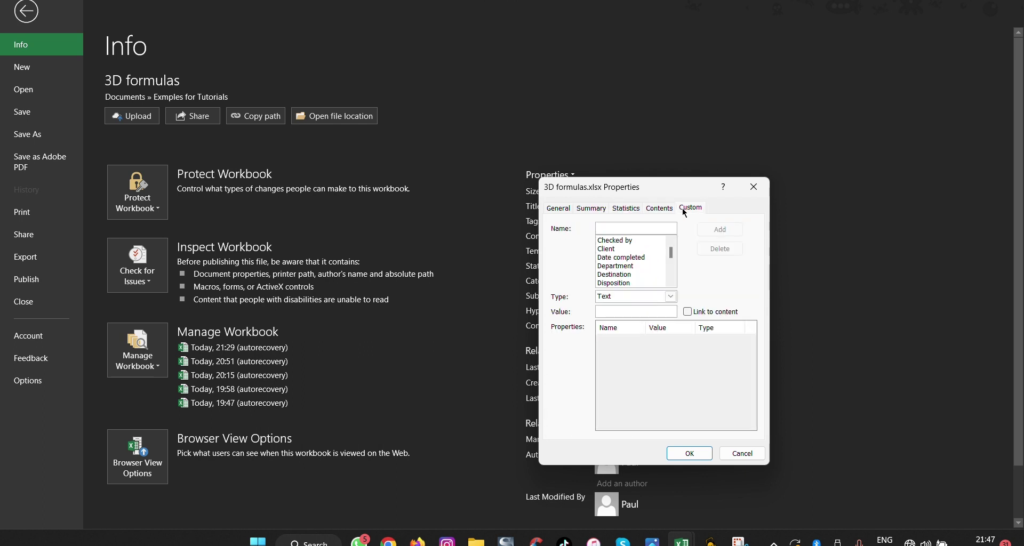
click(626, 241)
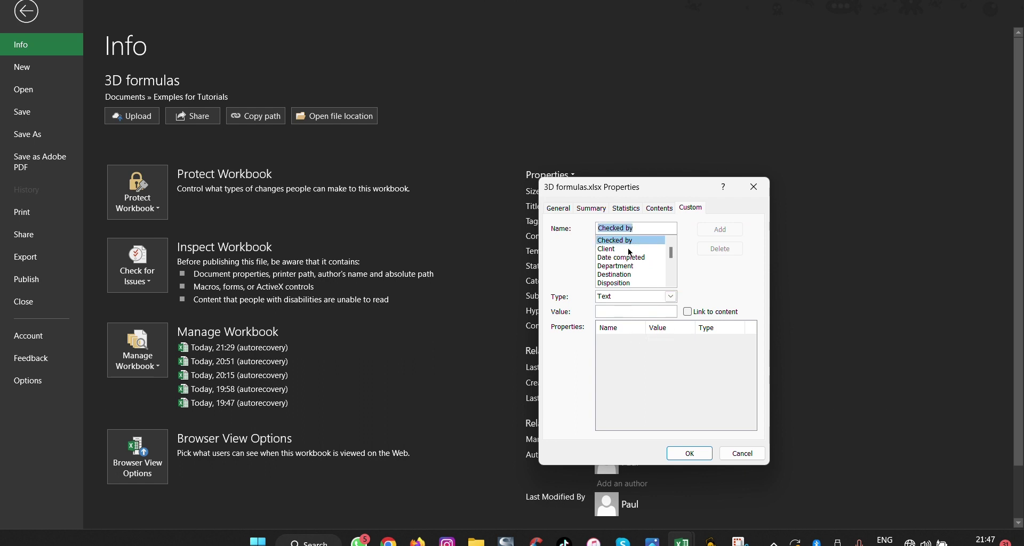
click(582, 210)
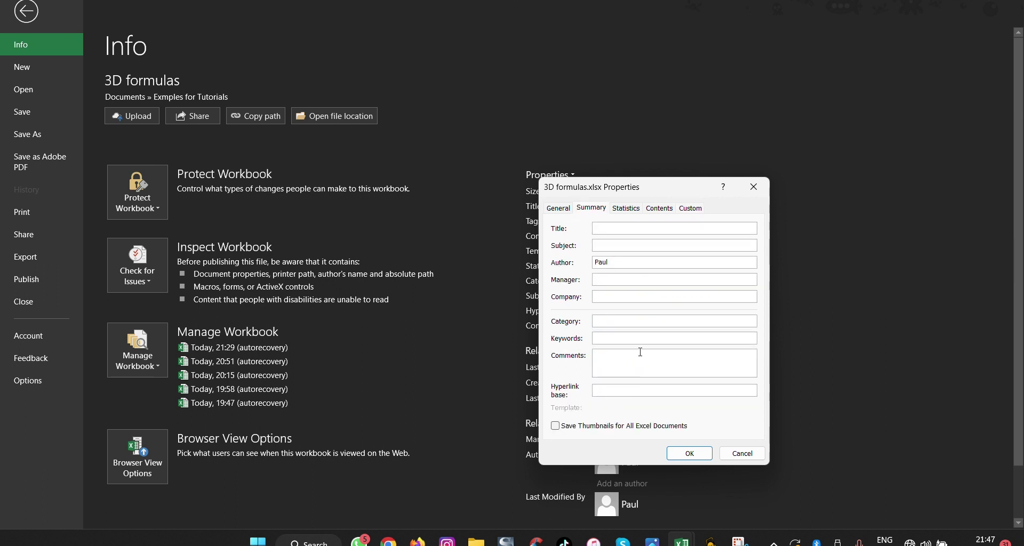
click(693, 454)
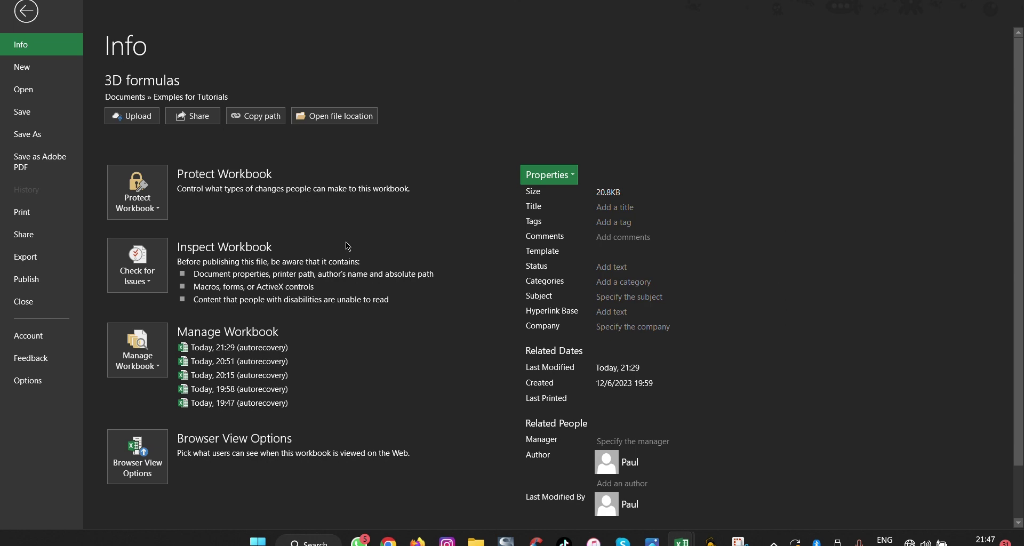
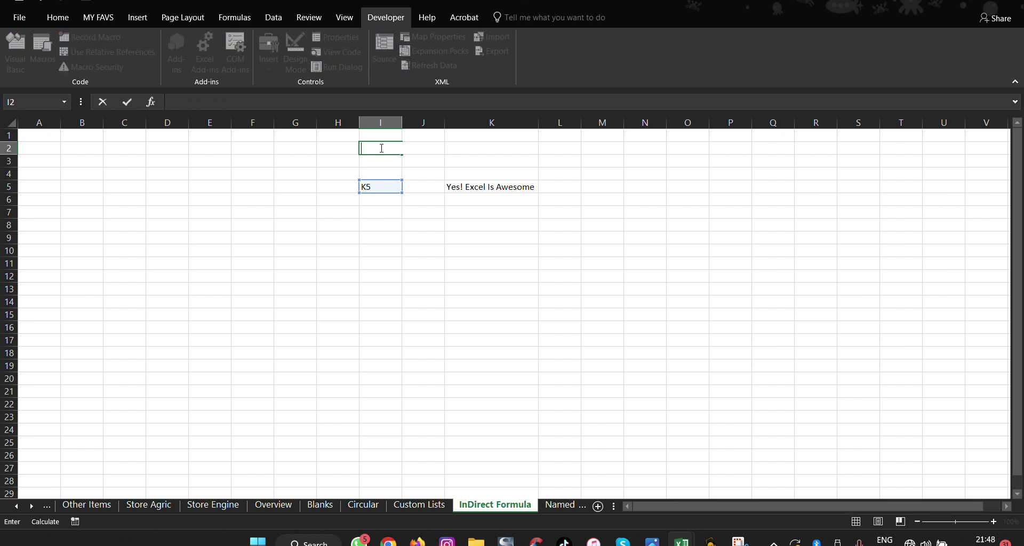
Enter the formula =INDIRECT(I5) in cell I2 of the InDirect Formula sheet.
key(Return)
click(374, 147)
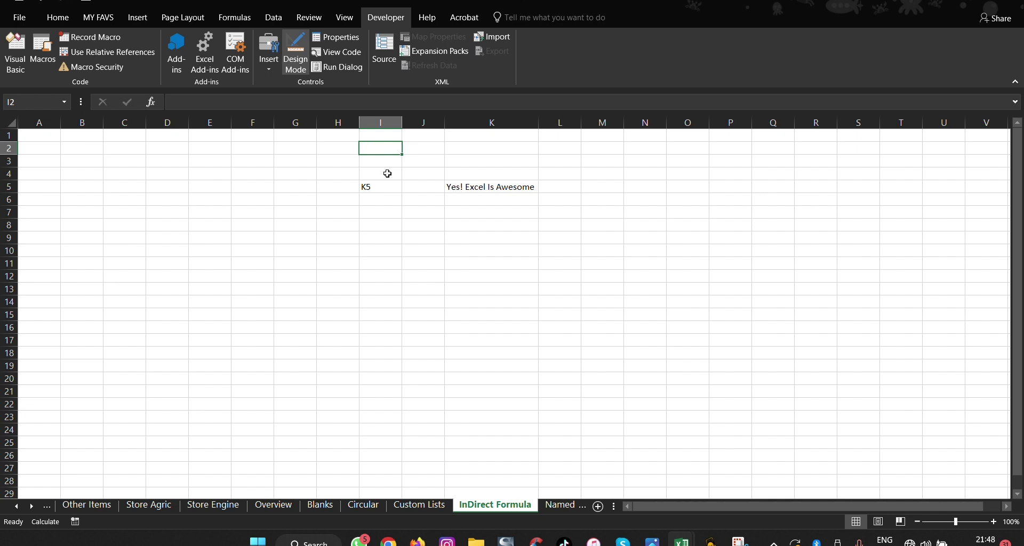
text(I)
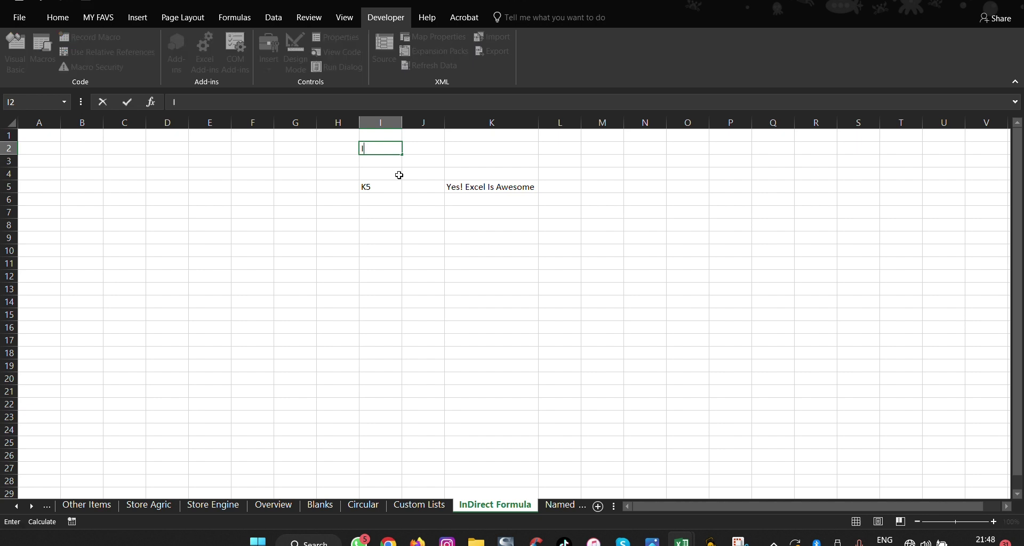
key(BackSpace)
text(=INDE)
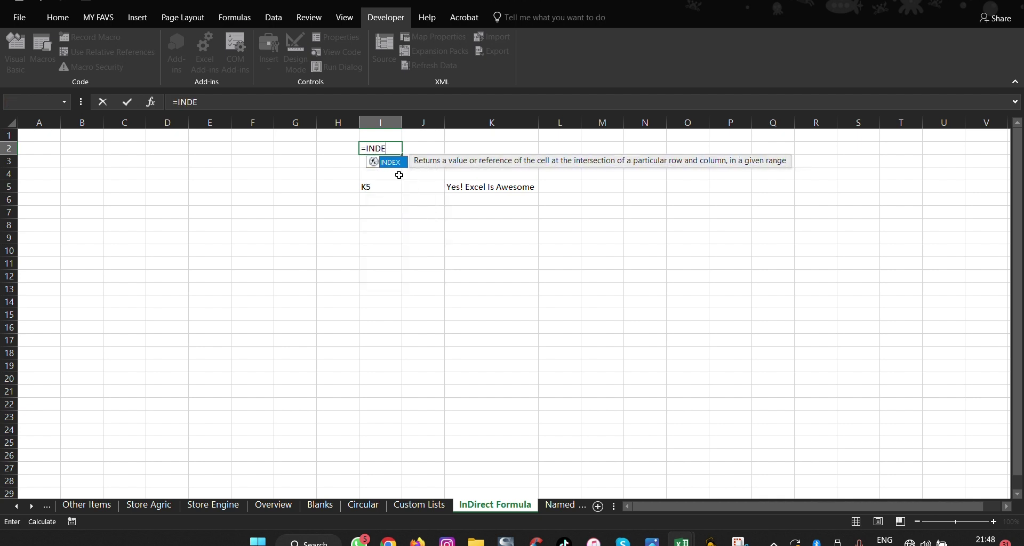
key(BackSpace)
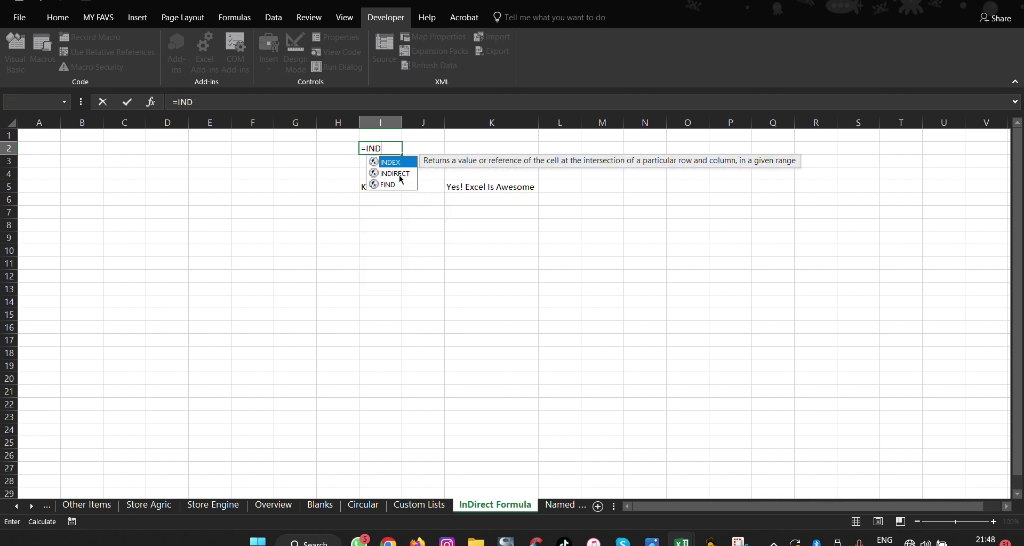
text(I)
key(Tab)
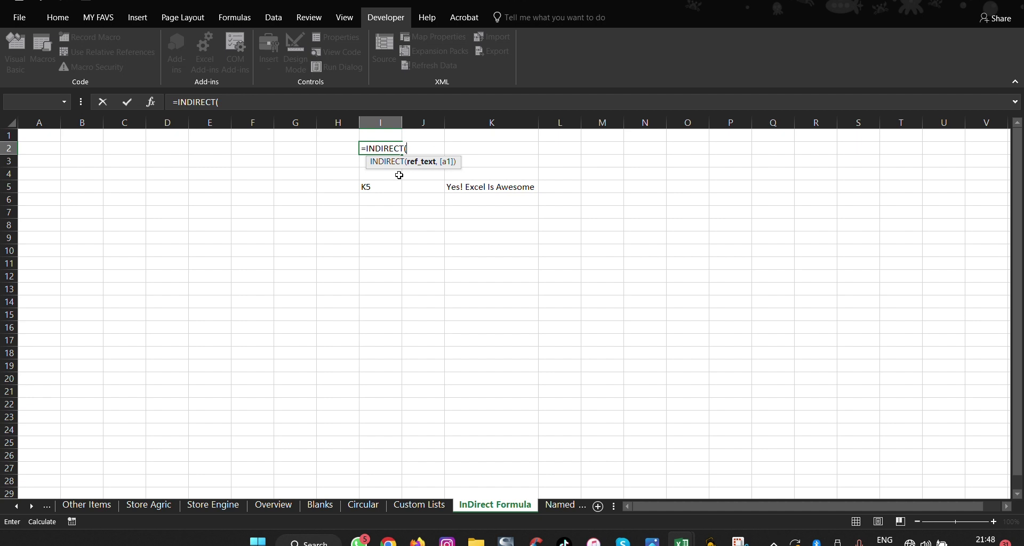
text(I%)
key(BackSpace)
text(5)
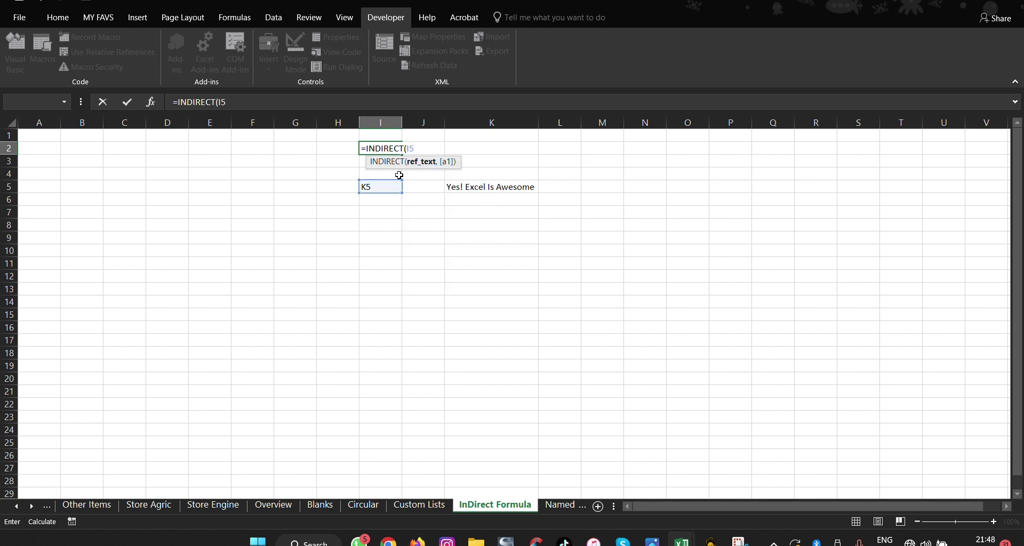
text())
key(Return)
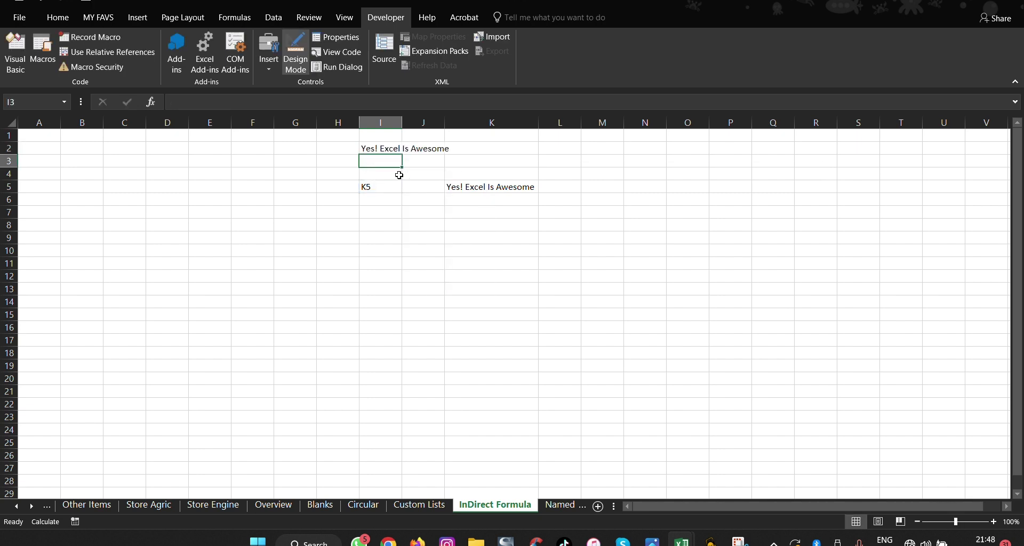
Enter the text Yes in cell K7 and the cell reference K7 as text in I7.
click(380, 184)
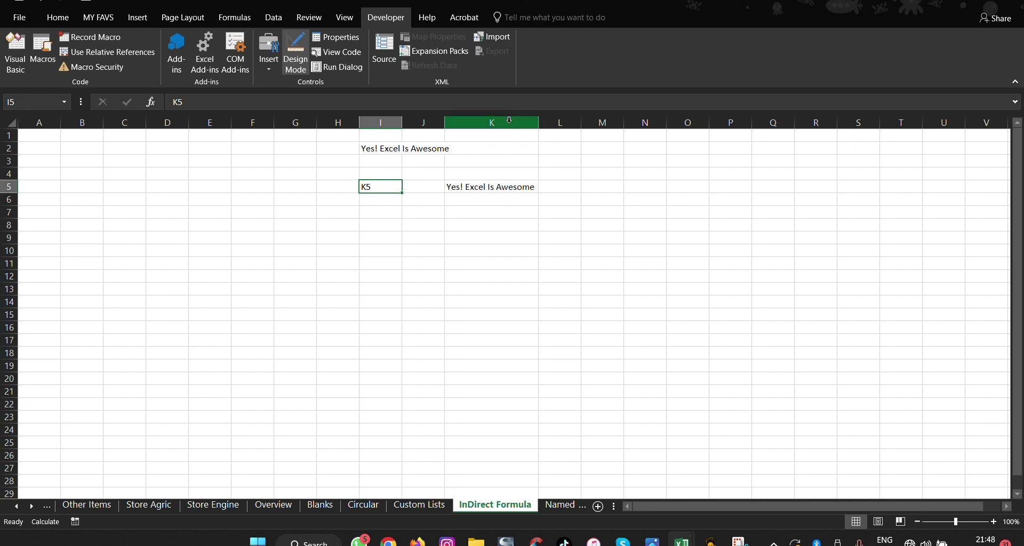
click(514, 188)
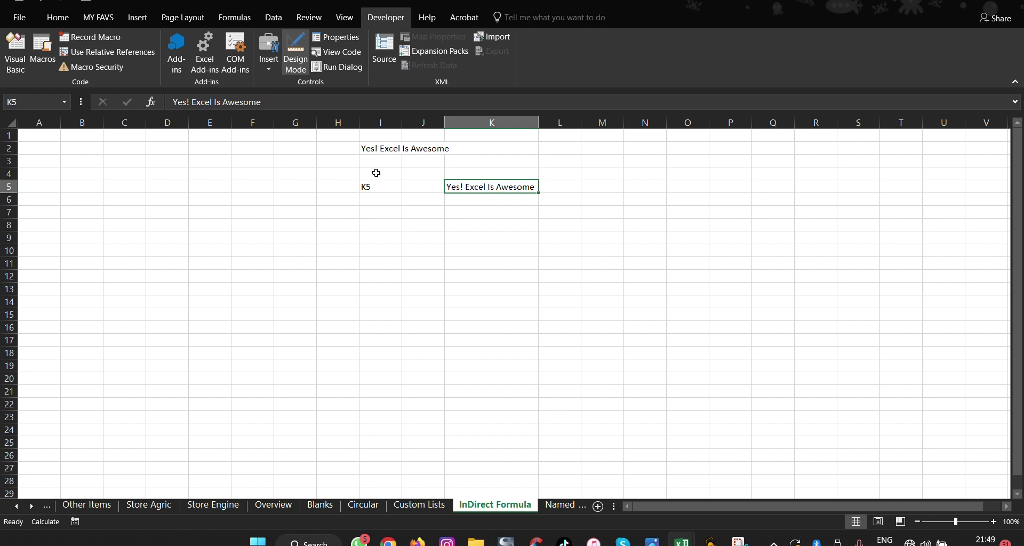
click(366, 188)
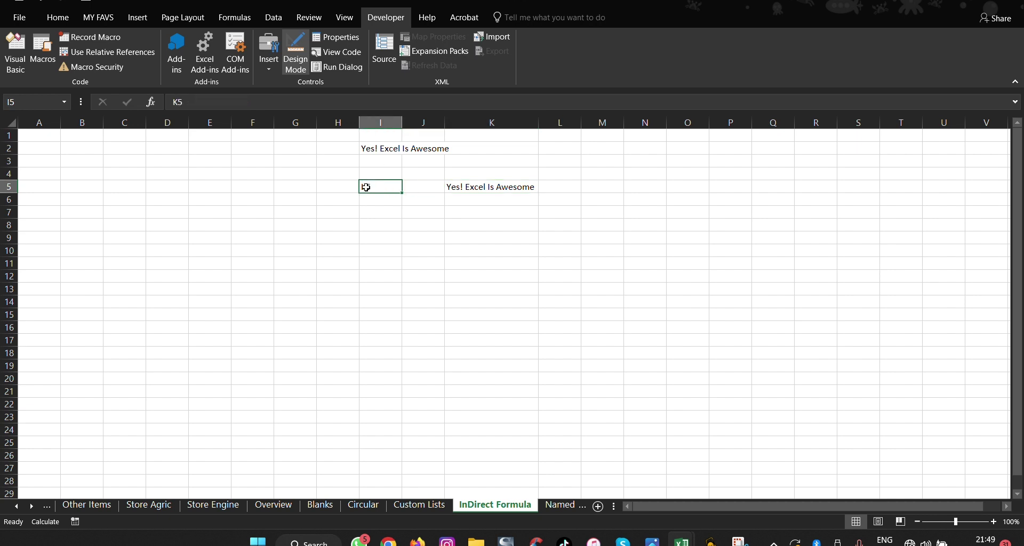
click(384, 213)
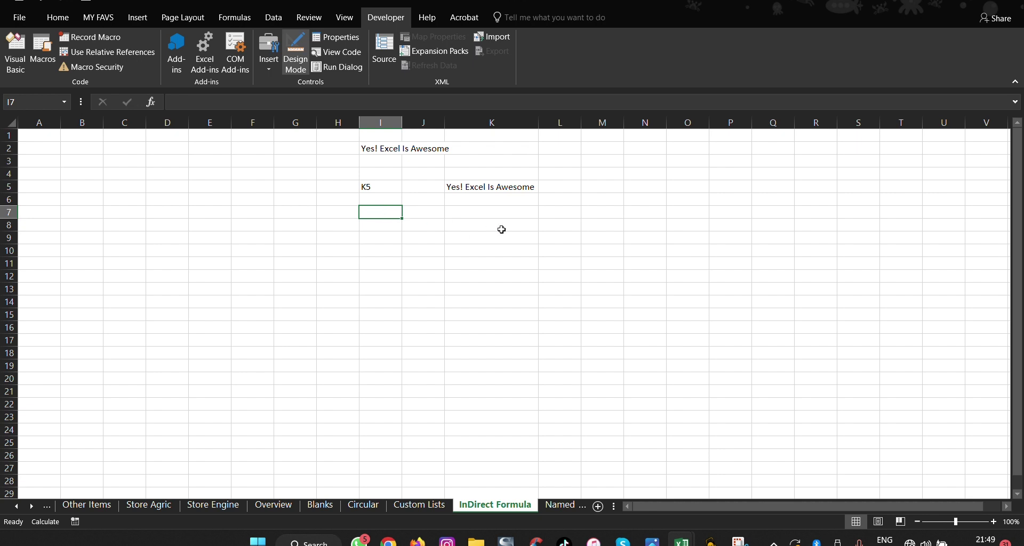
click(484, 215)
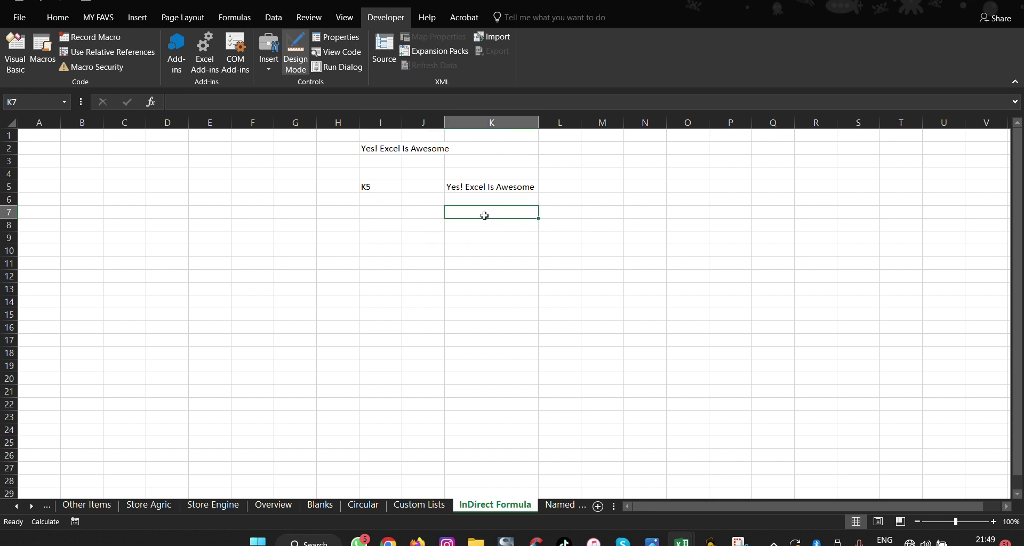
text(Yes)
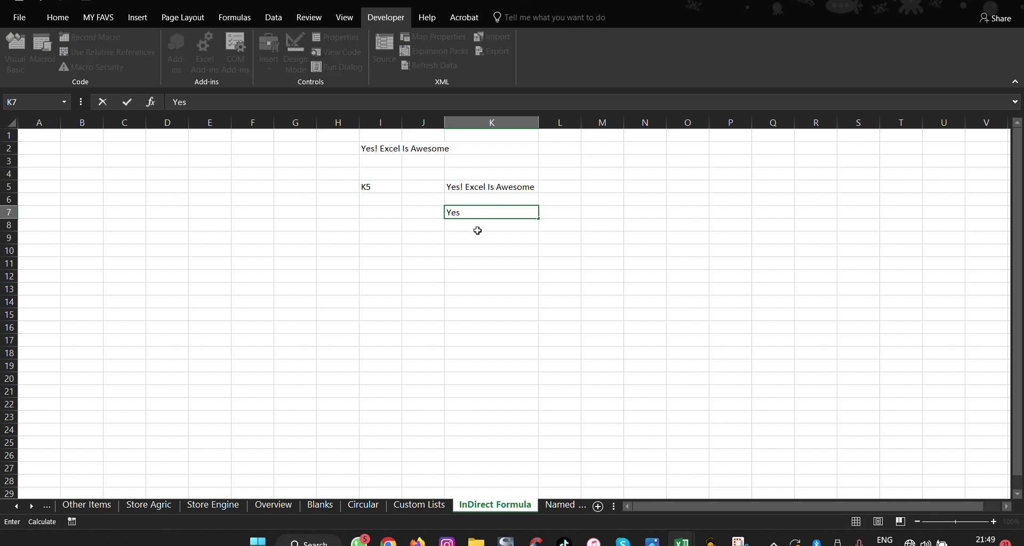
key(Return)
click(368, 212)
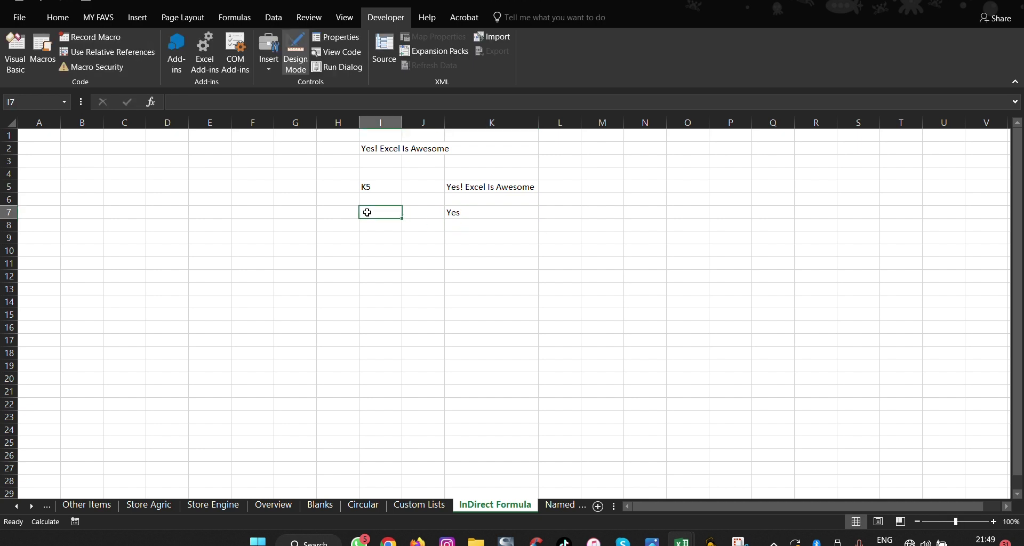
text(K)
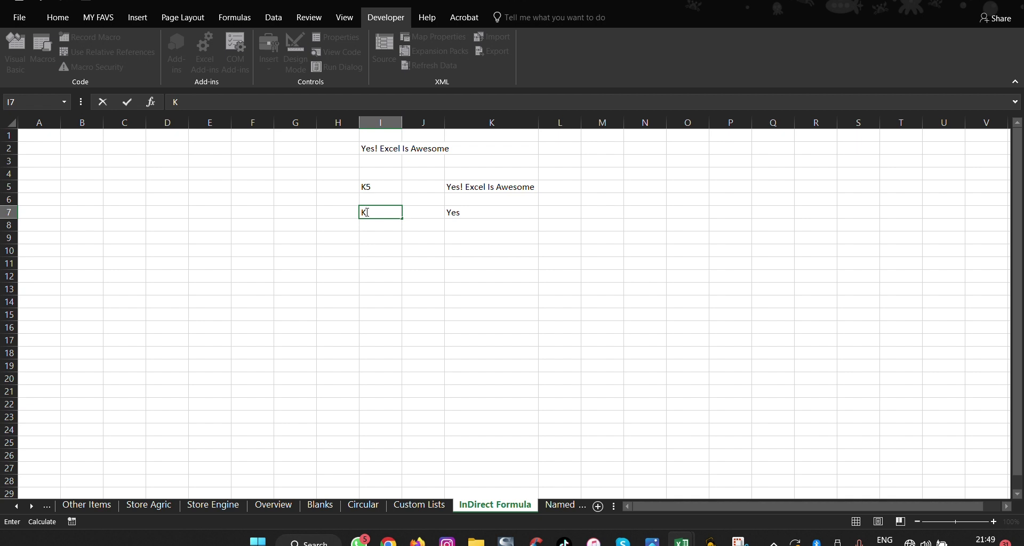
text(7)
Change the INDIRECT formula in I2 to refer to cell I7.
click(377, 150)
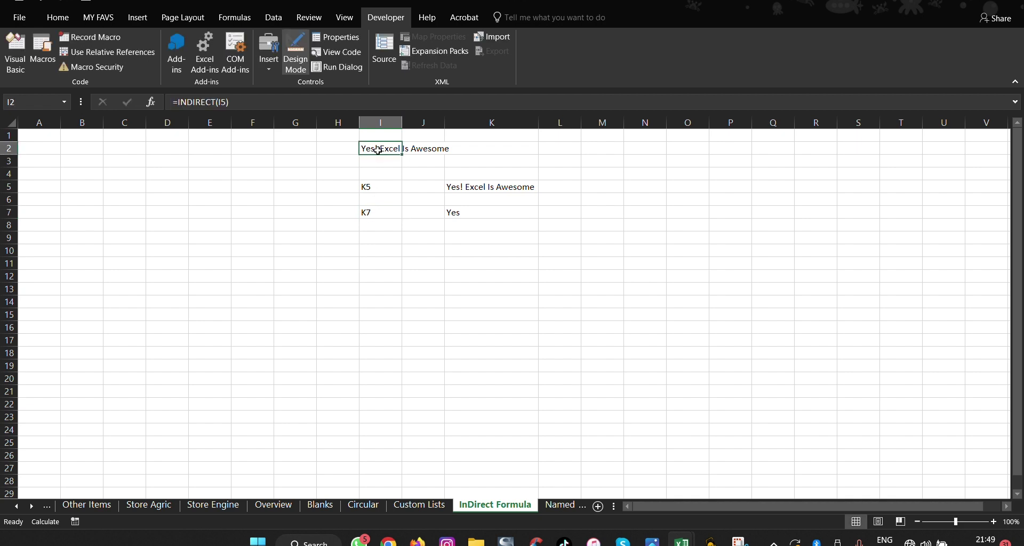
double_click(378, 150)
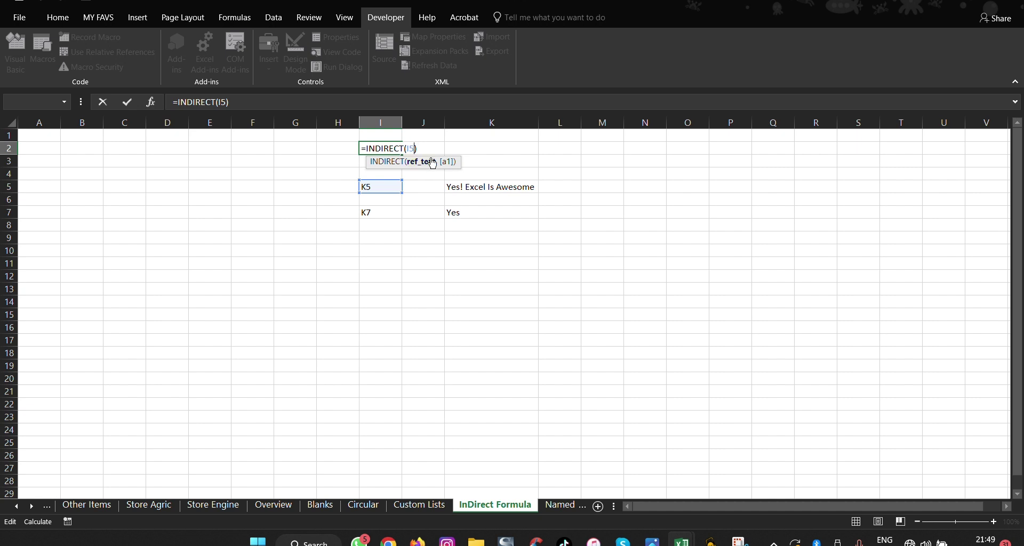
key(BackSpace)
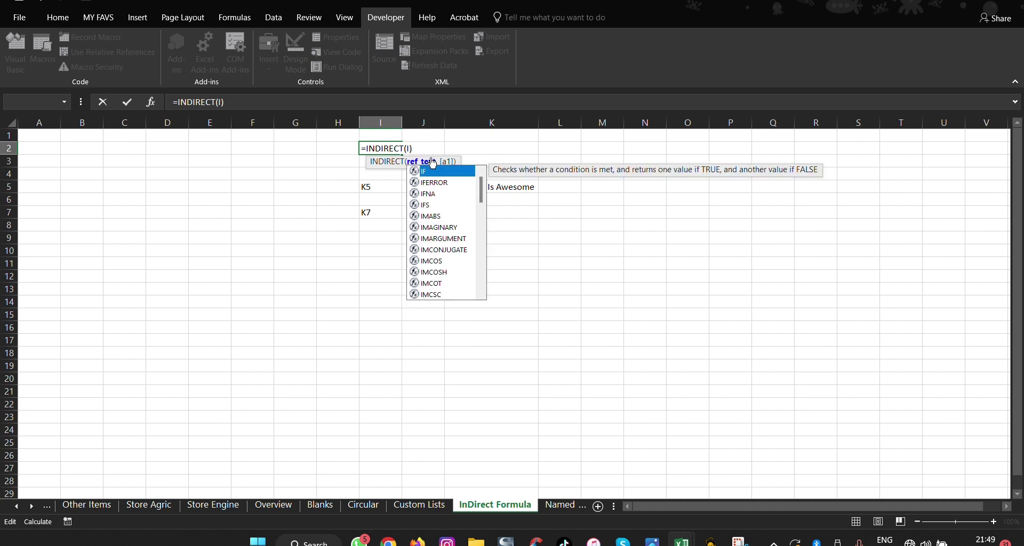
text(7)
key(Return)
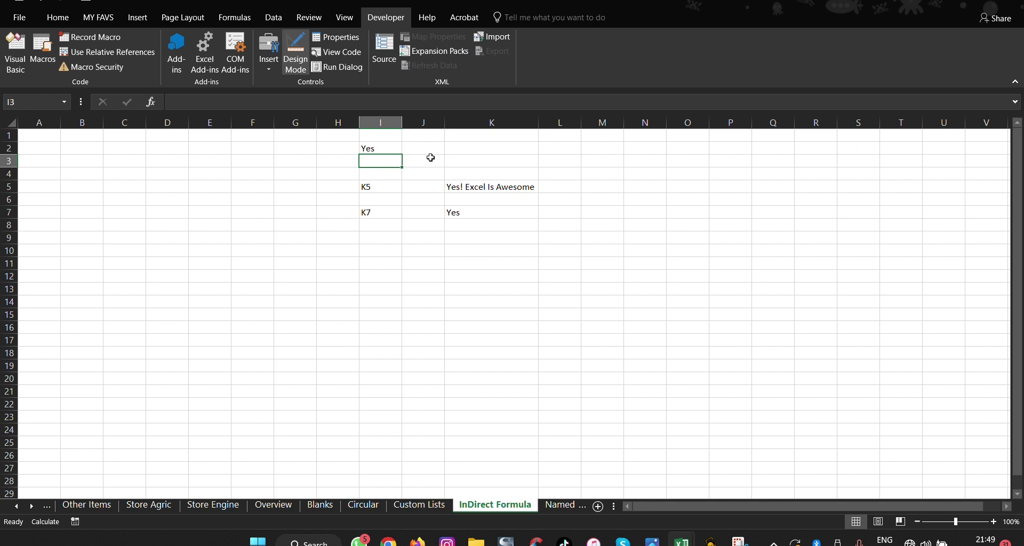
Switch to the Named Ranges sheet and clear the sales total in cell E9.
click(561, 505)
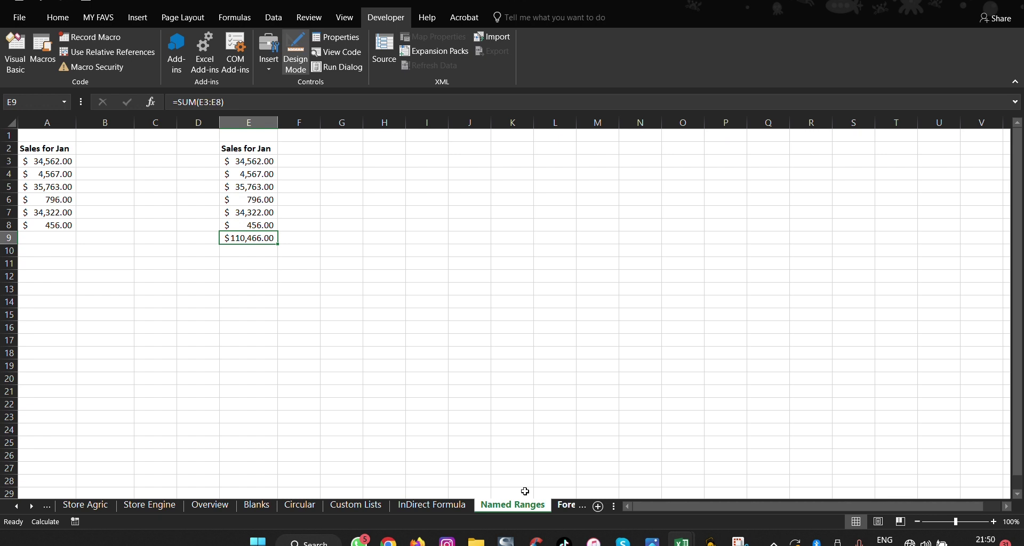
click(341, 234)
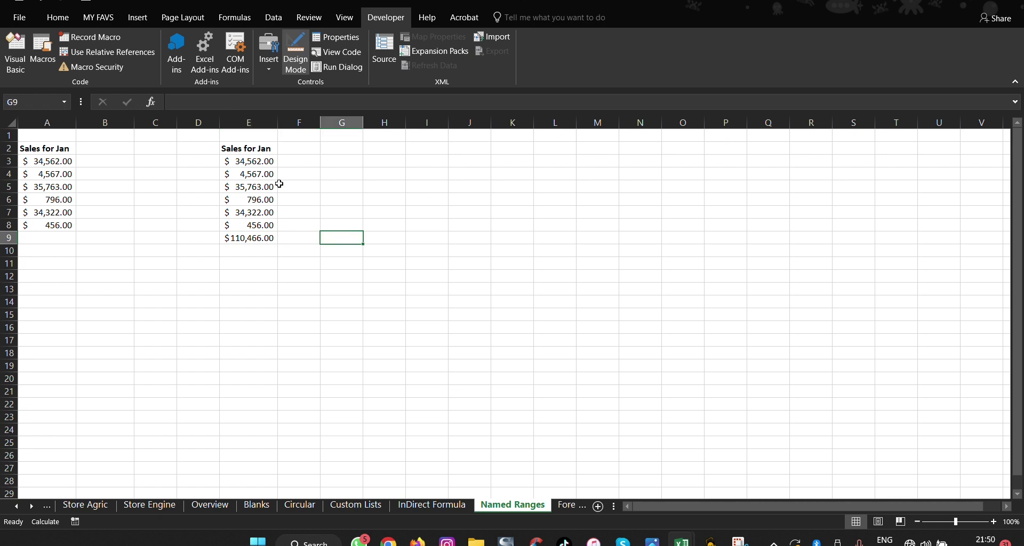
click(245, 238)
key(BackSpace)
click(384, 238)
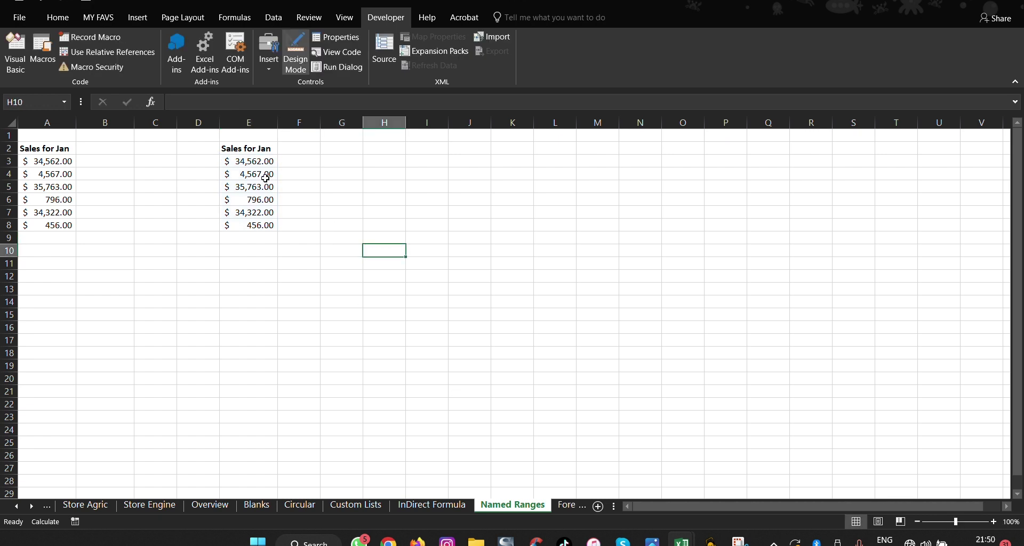
Name the January sales range E3:E8 TotalsForSales.
drag(250, 161, 254, 223)
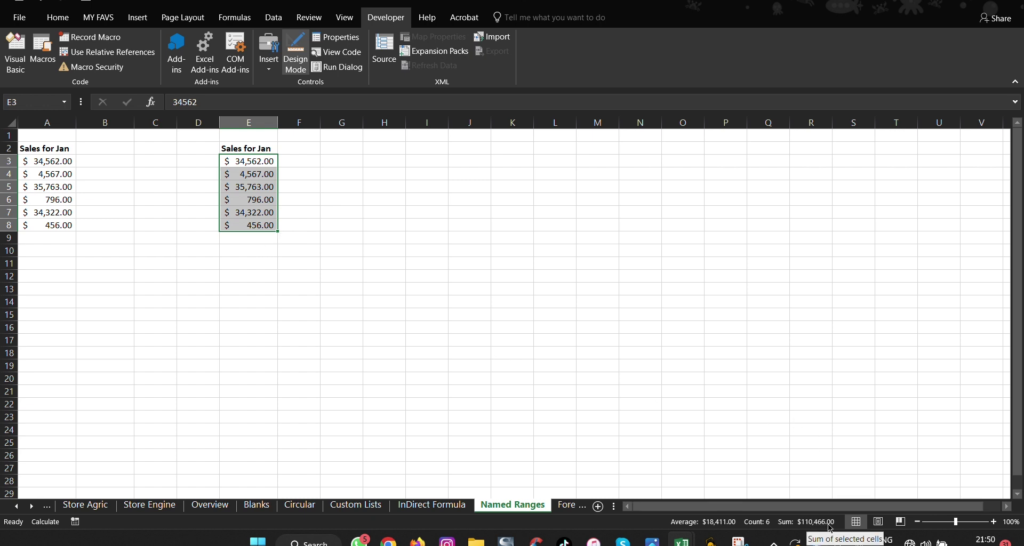
click(37, 102)
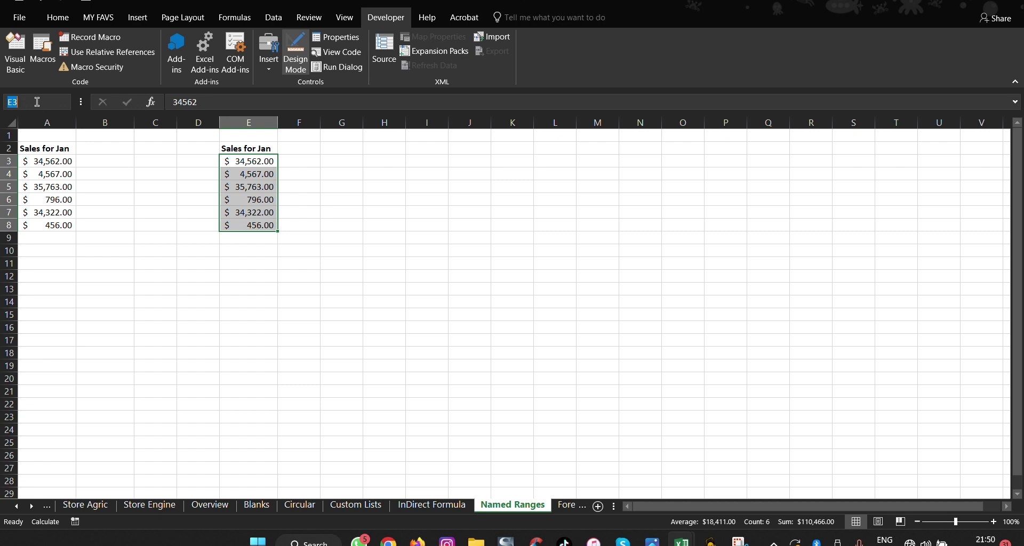
text(Totals)
text(For)
text(Sales)
key(Return)
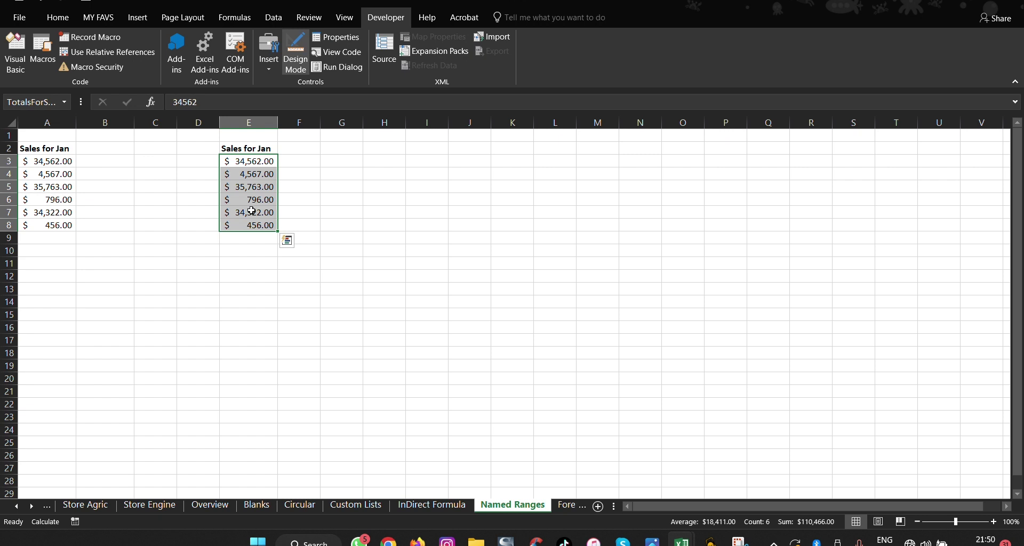
Enter =SUM(TotalsForSales) in cell F10 to total the sales through the named range.
click(300, 251)
text(=S)
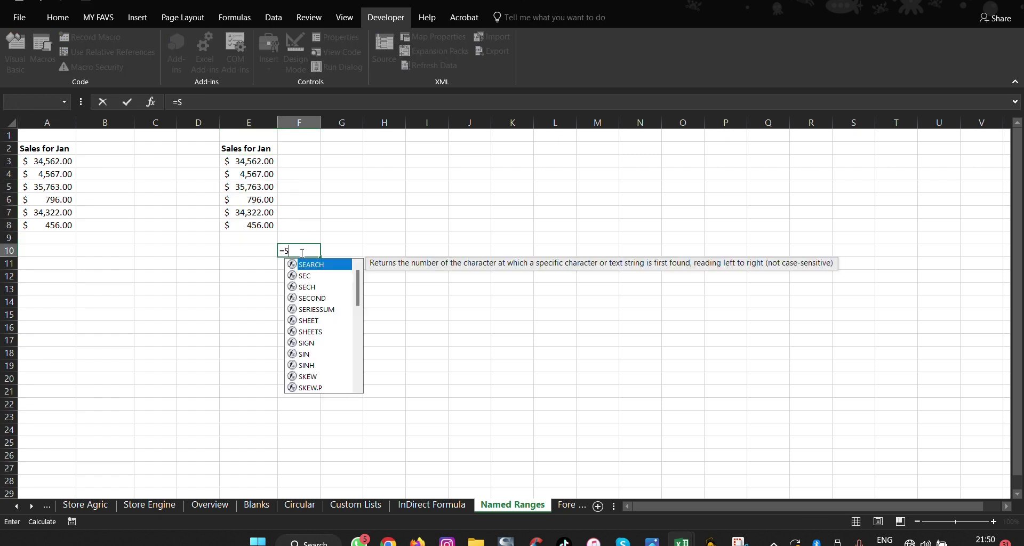
text(UM()
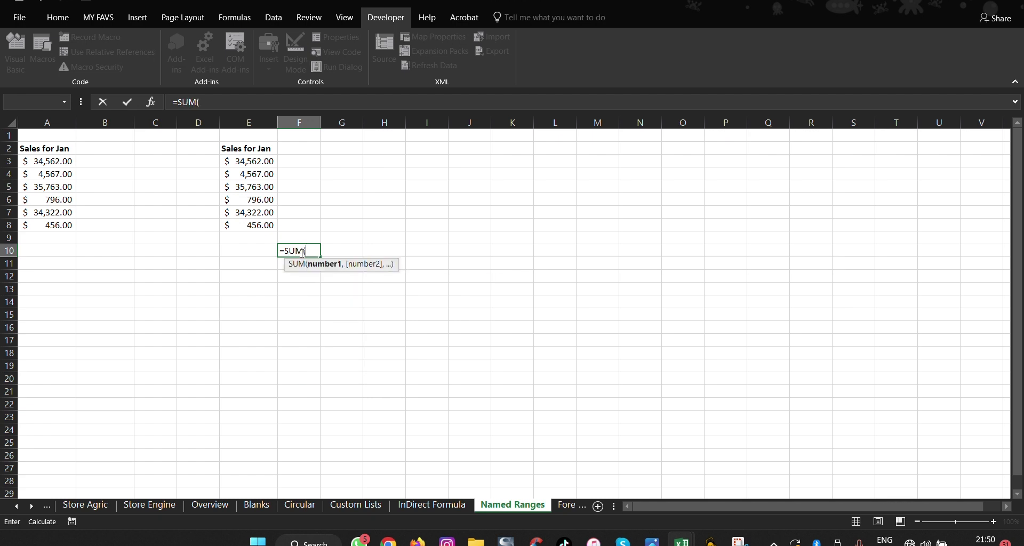
text(T)
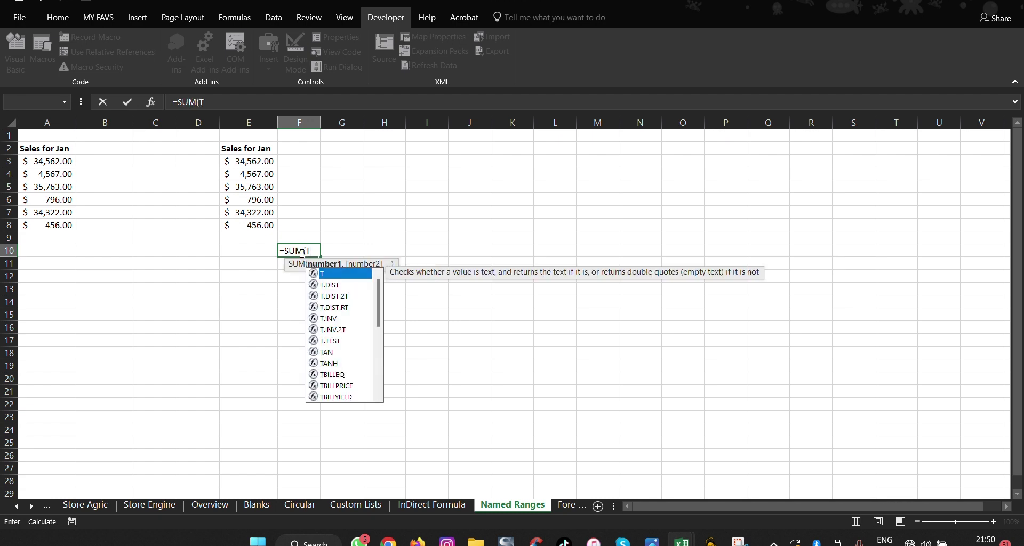
text(ota)
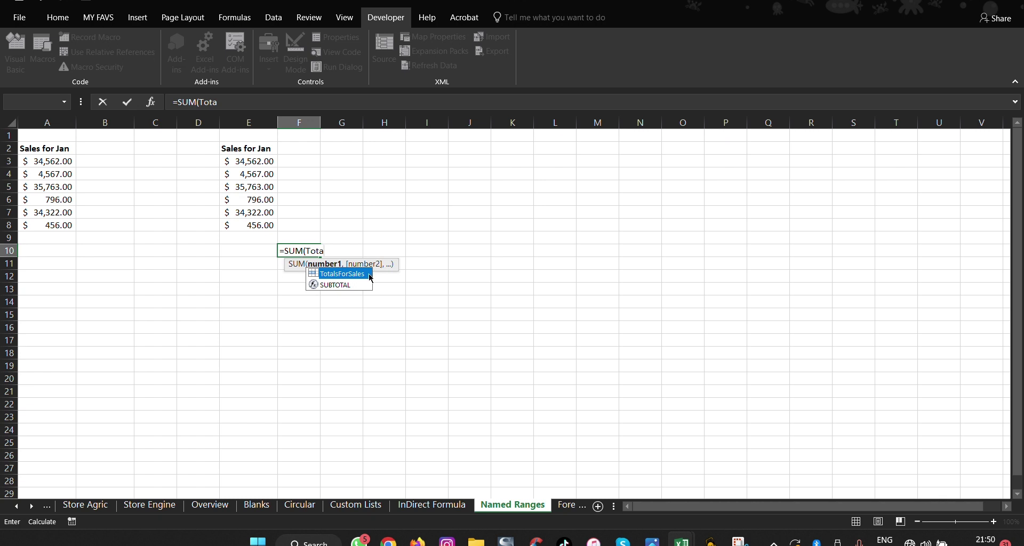
double_click(348, 274)
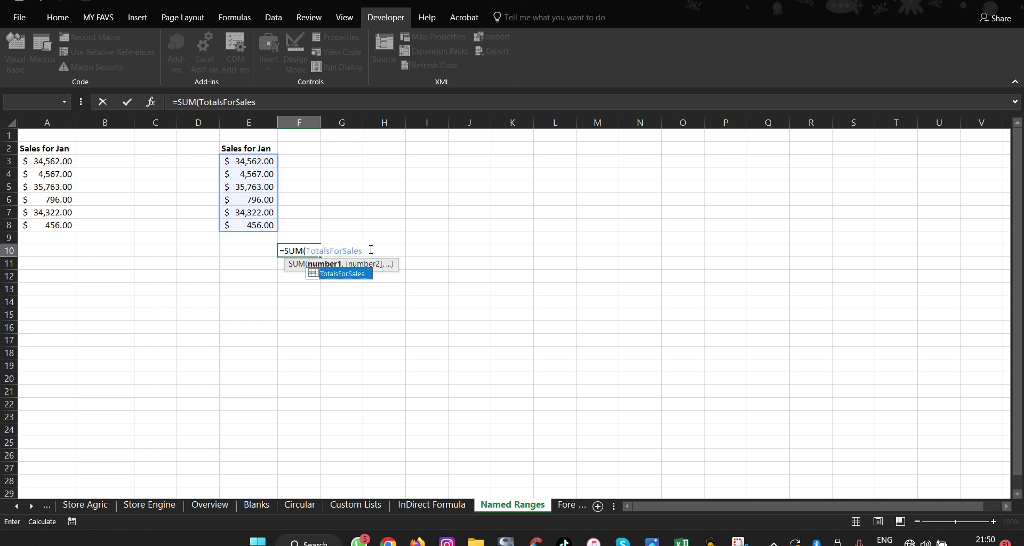
click(371, 250)
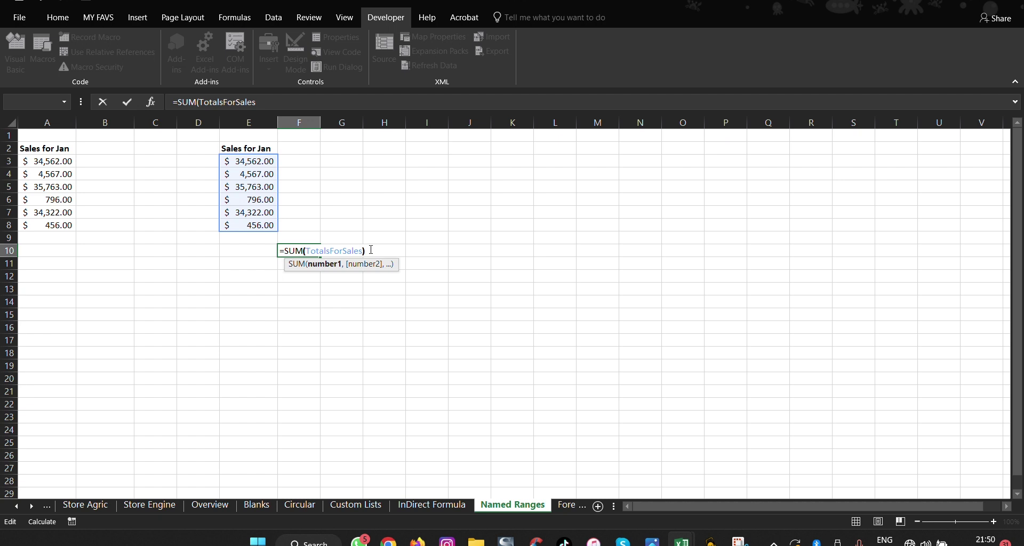
key(Return)
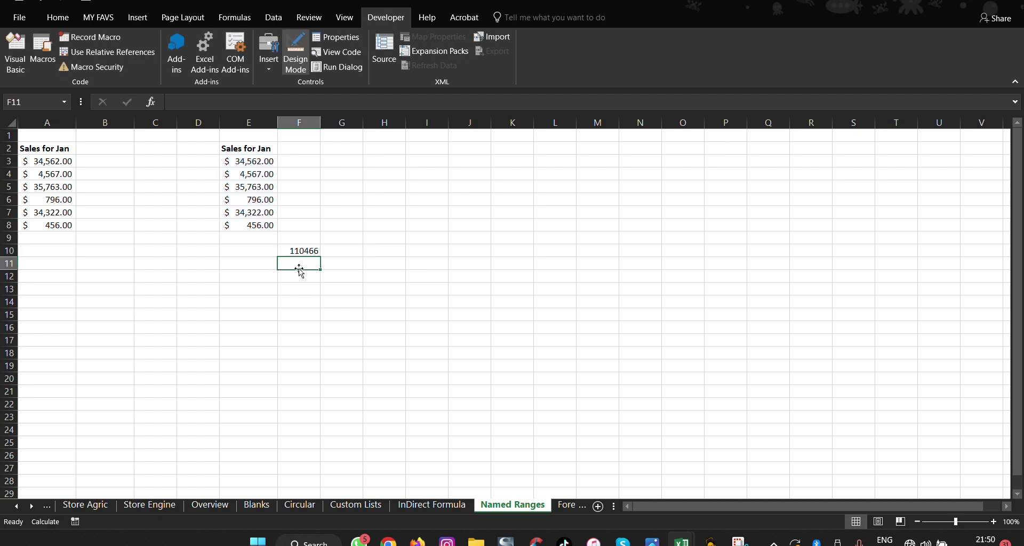
Total the January sales above cell E9 in that cell with AutoSum.
click(237, 236)
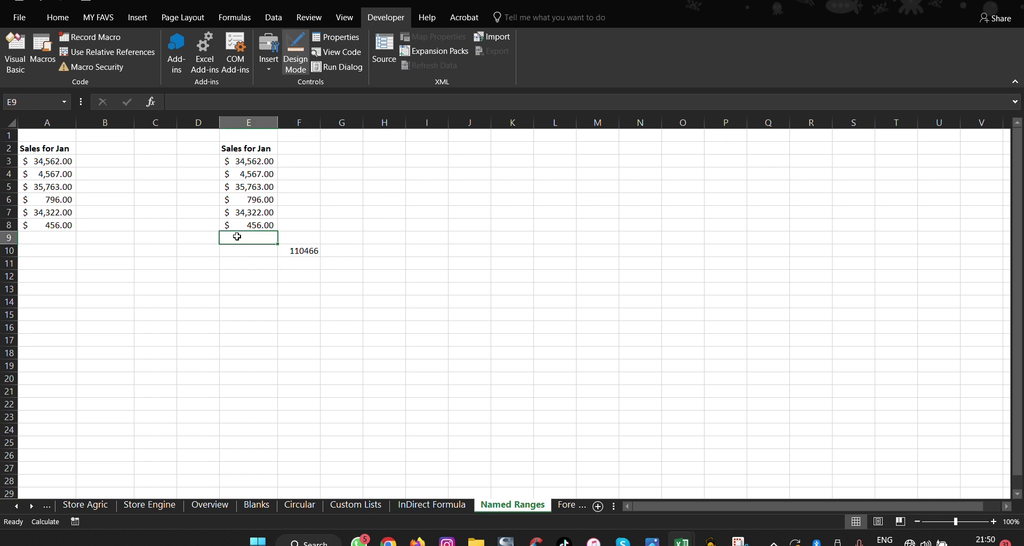
key(alt+equal)
key(Return)
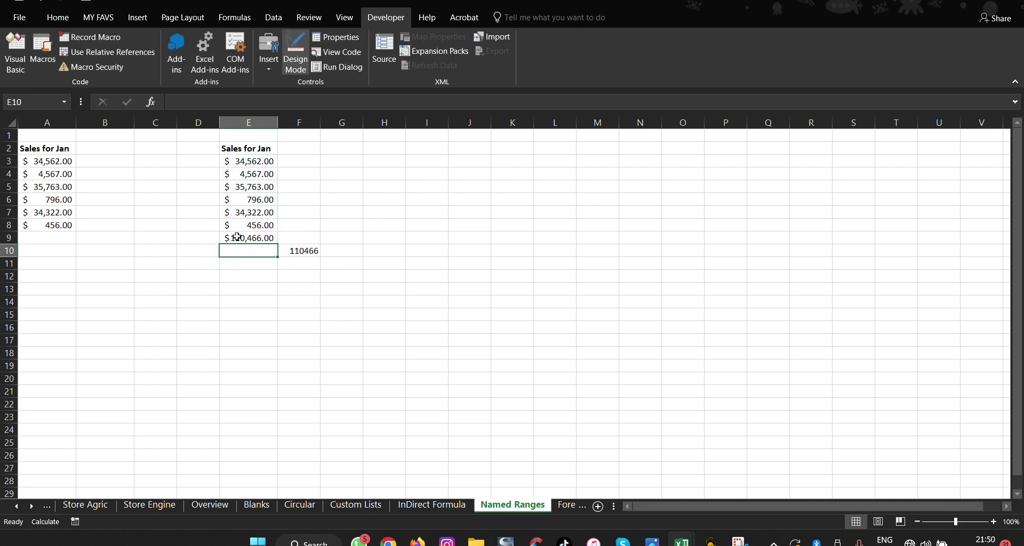